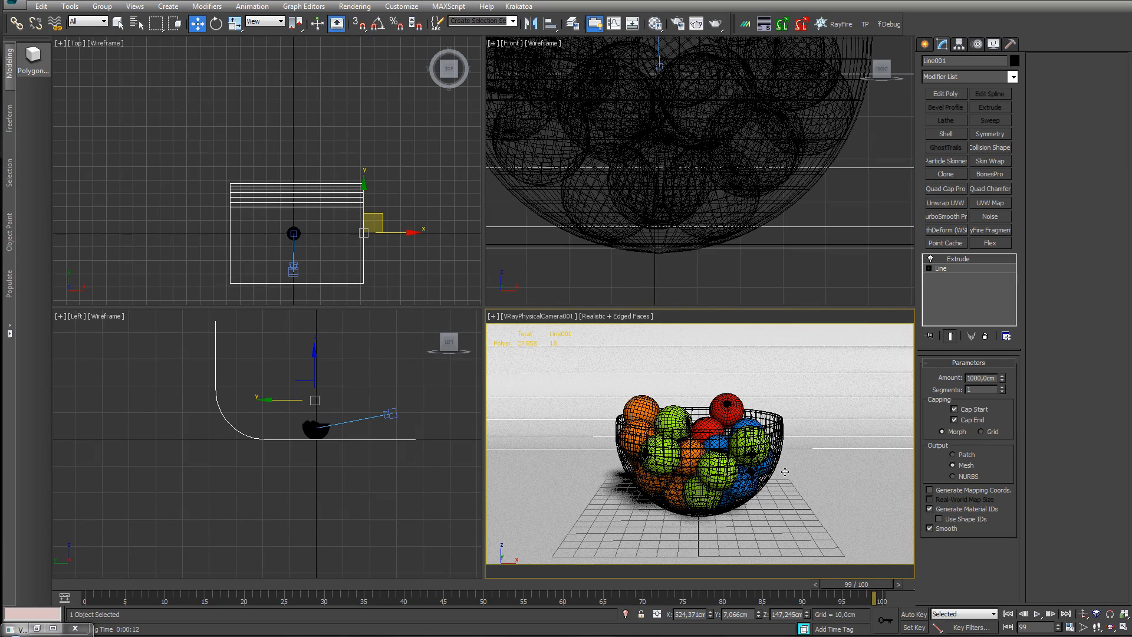
# - Inspect the physical camera's parameters and the scene's environment background and exposure settings
pyautogui.click(392, 415)
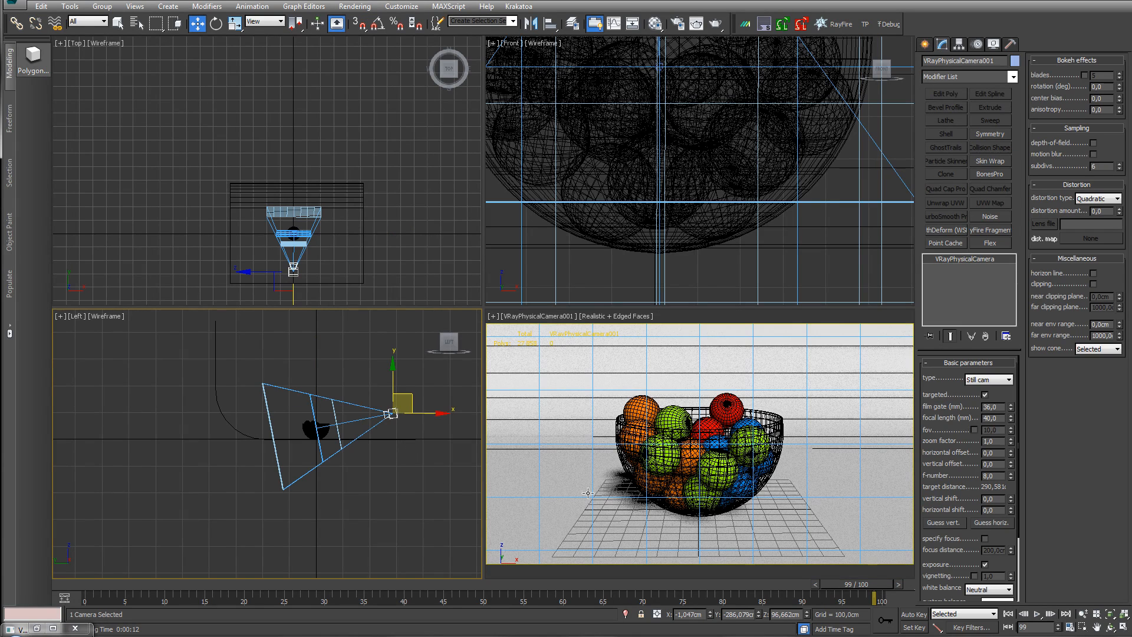
pyautogui.click(816, 452)
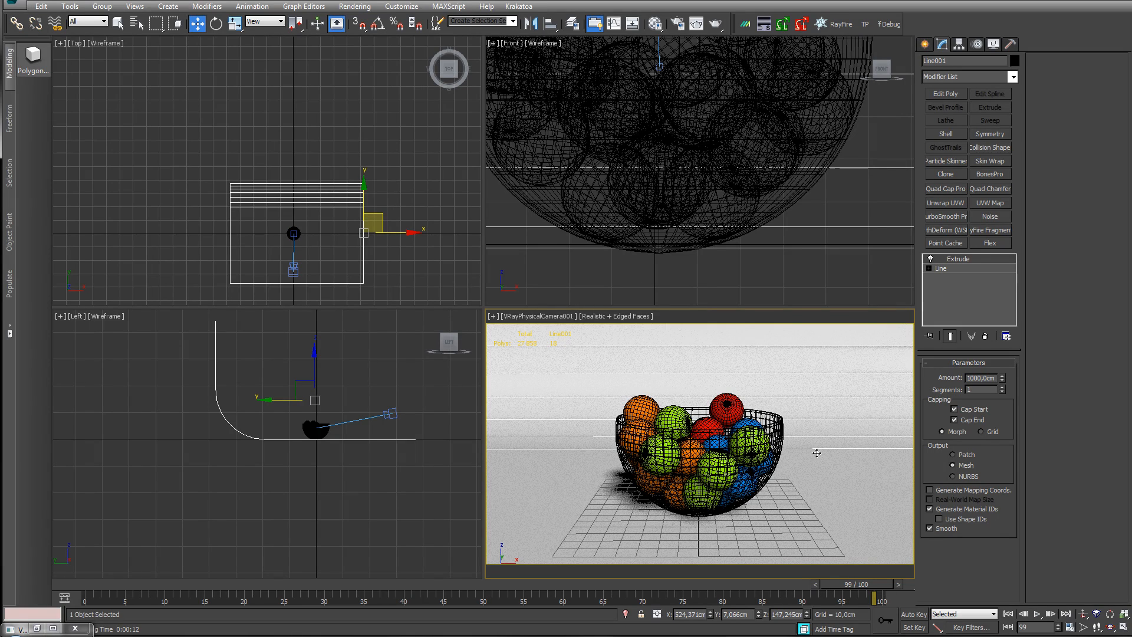
pyautogui.click(355, 7)
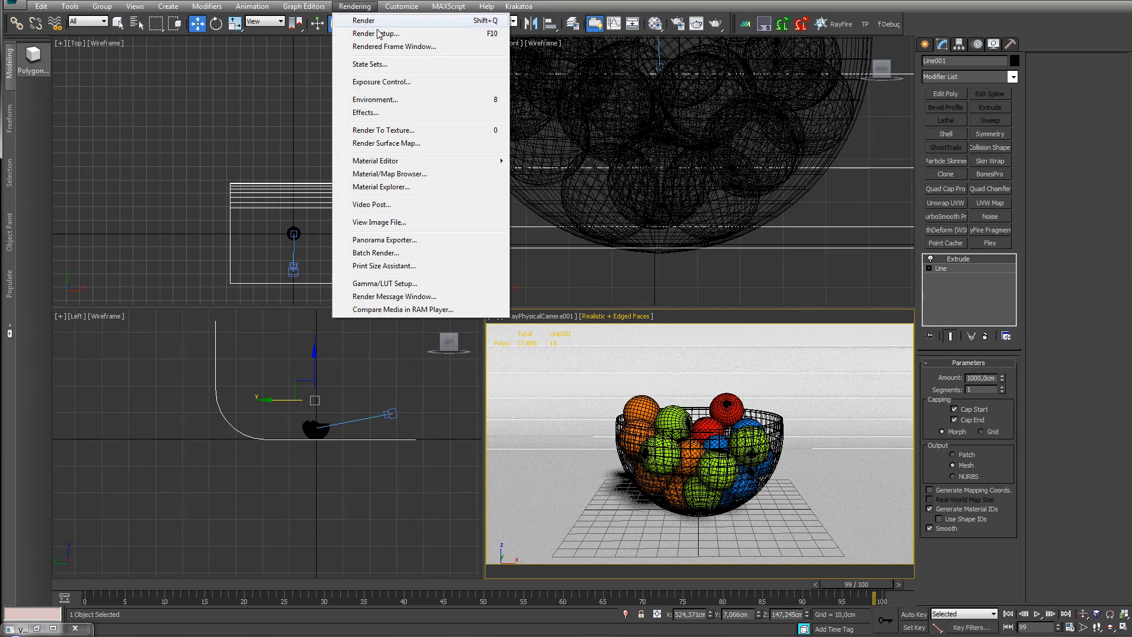
pyautogui.click(389, 100)
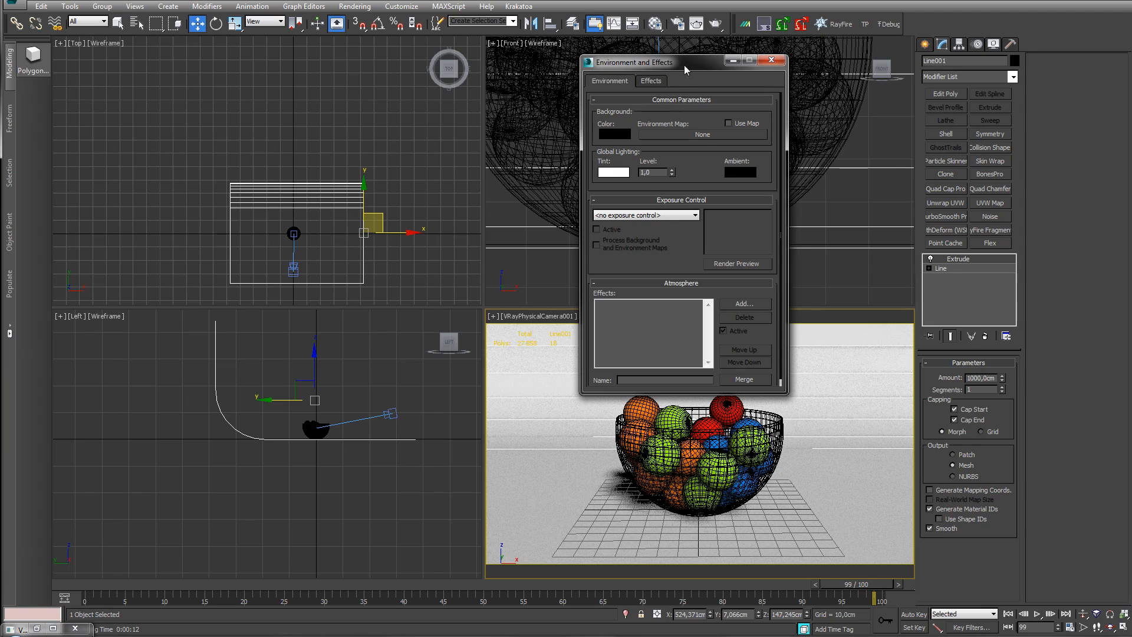
pyautogui.moveTo(687, 63); pyautogui.dragTo(667, 95)
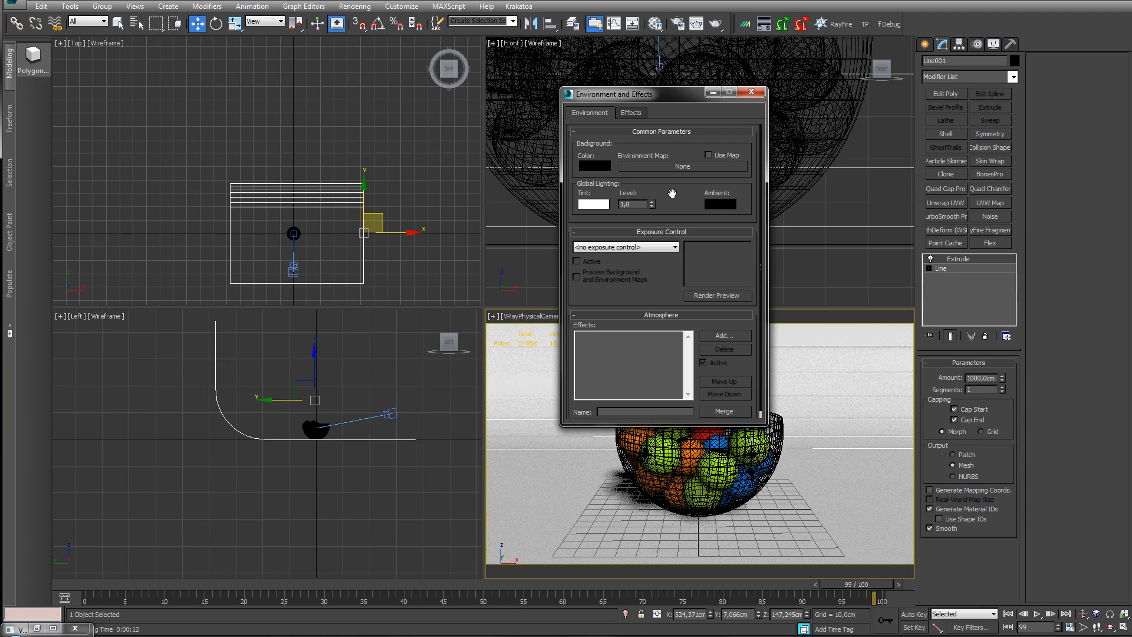
pyautogui.click(751, 92)
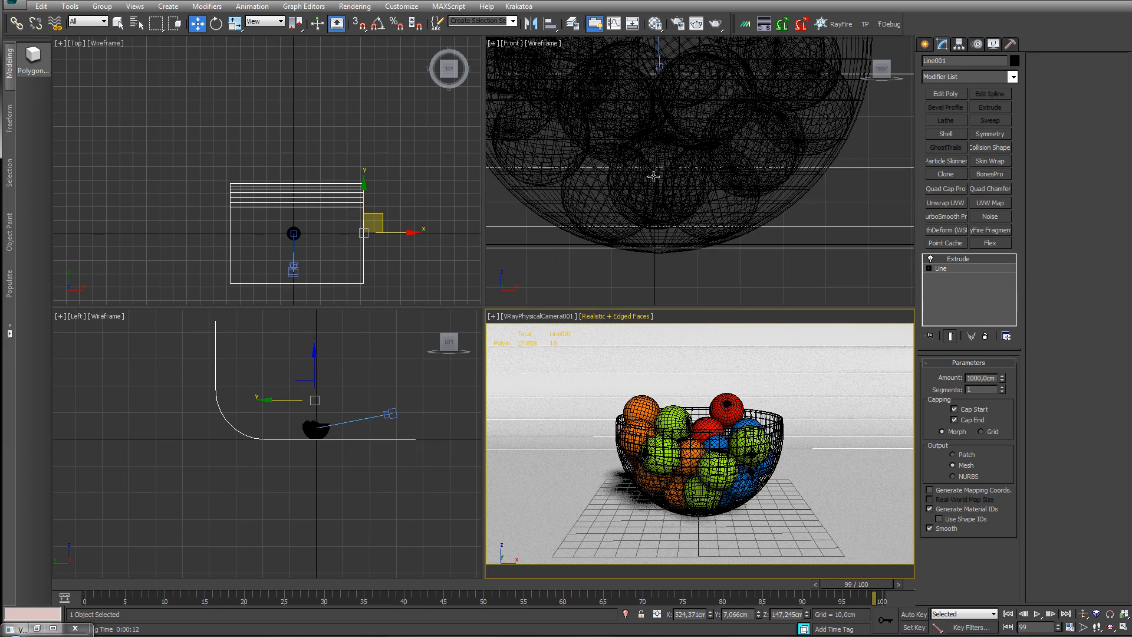
# - Review the V-Ray environment override options in the render settings
pyautogui.click(678, 23)
pyautogui.click(108, 63)
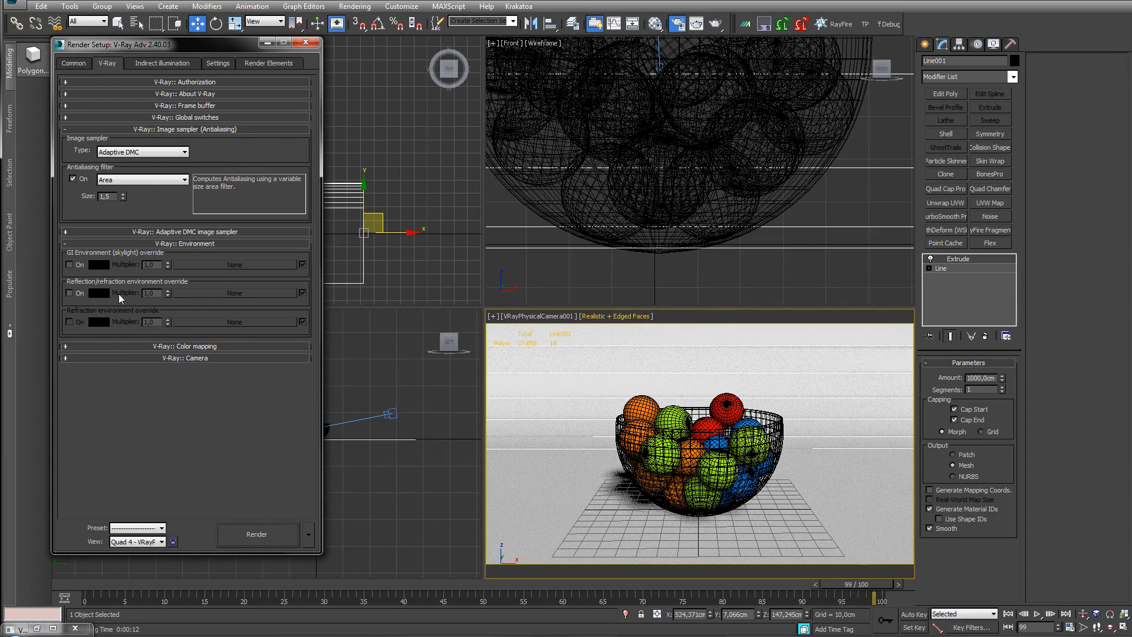
pyautogui.click(305, 42)
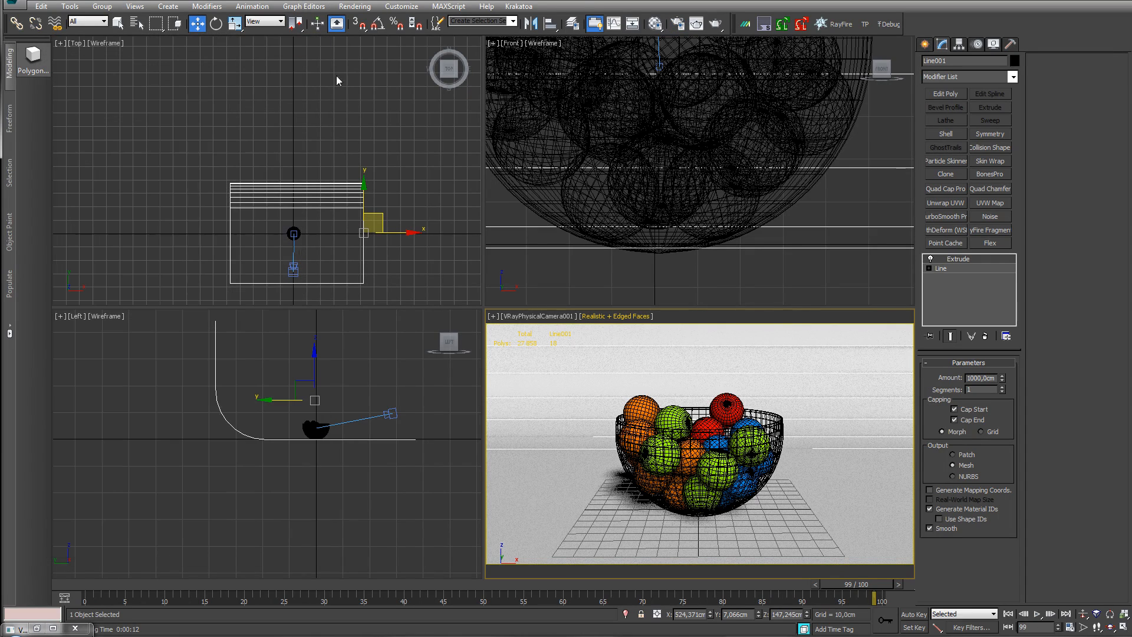
# - Place a Dome-type VRayLight on the floor behind the bowl at about X 151 cm, Y 135 cm
pyautogui.click(923, 44)
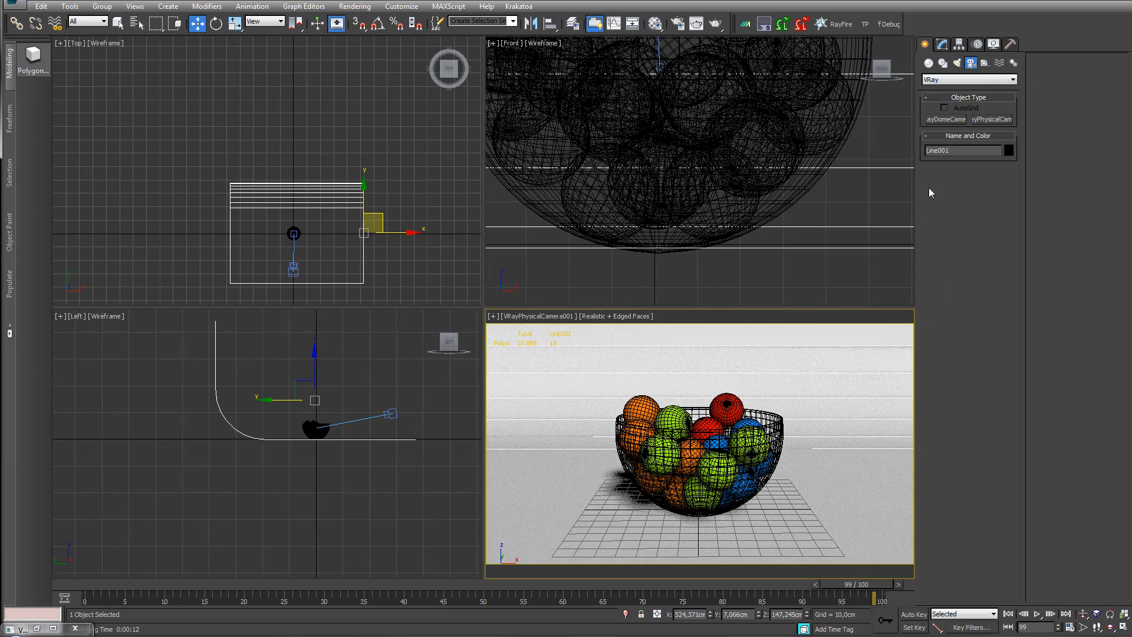
pyautogui.click(991, 120)
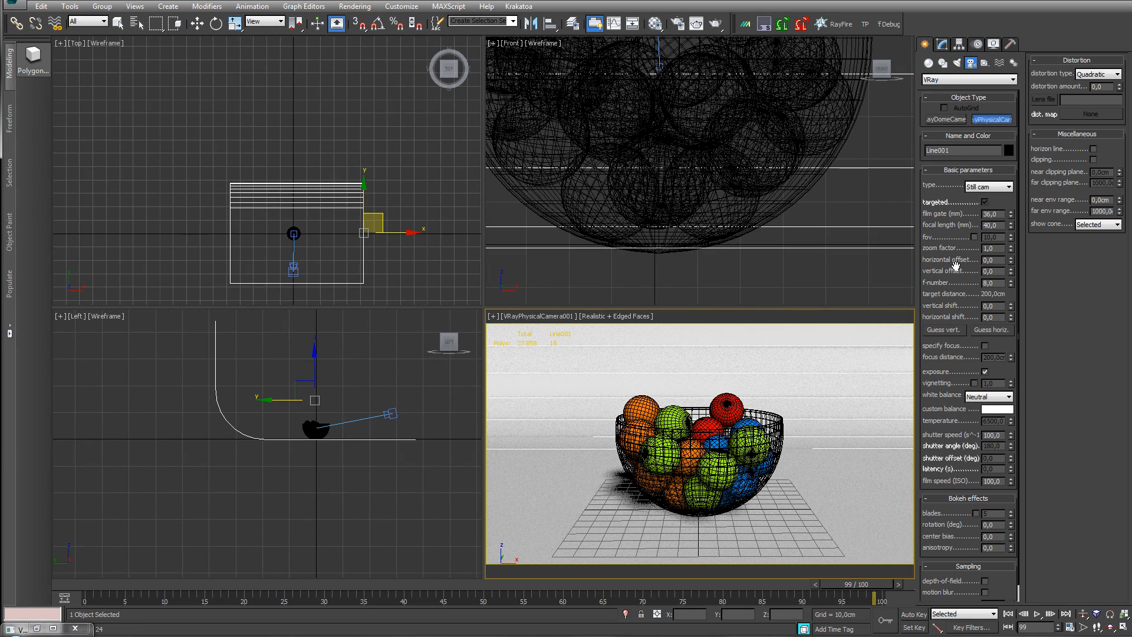
pyautogui.click(956, 62)
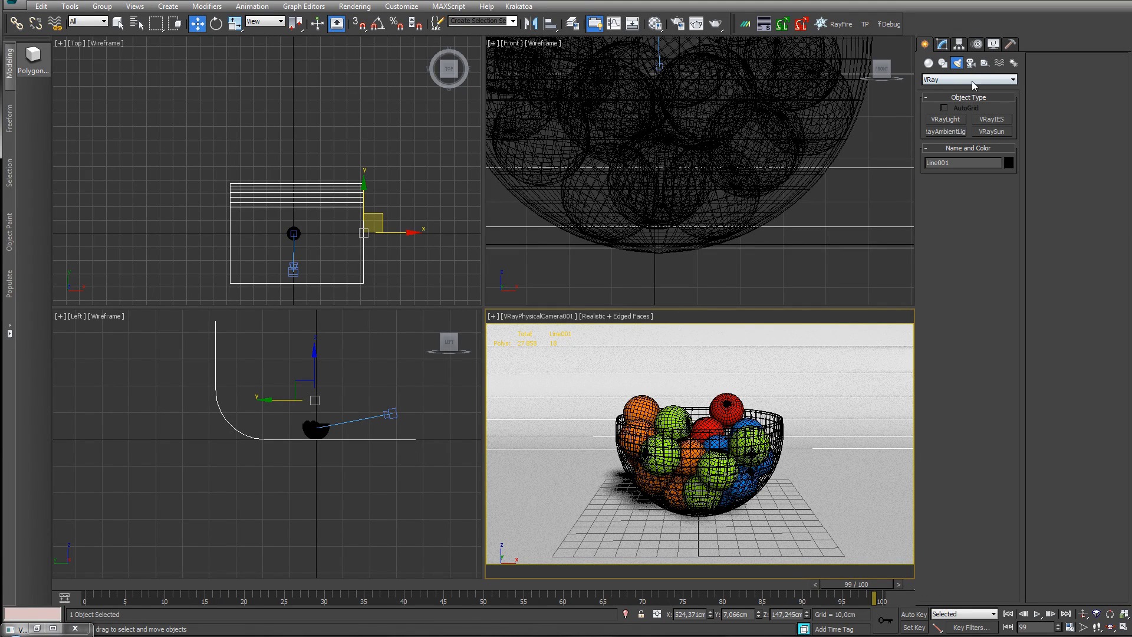
pyautogui.click(943, 119)
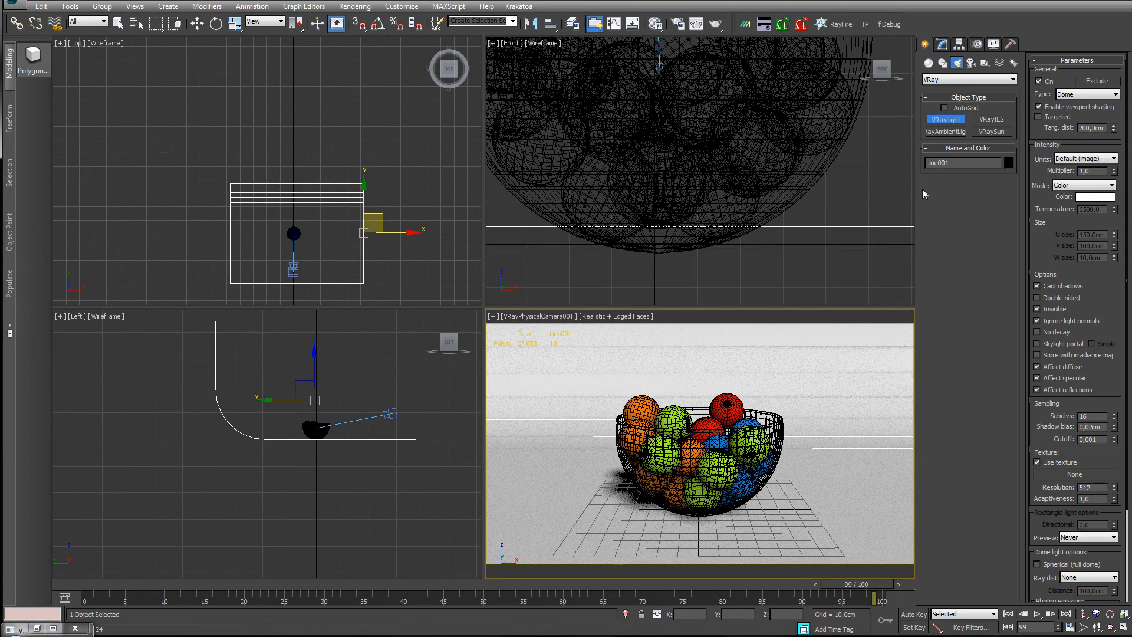
pyautogui.click(1083, 94)
pyautogui.click(1066, 113)
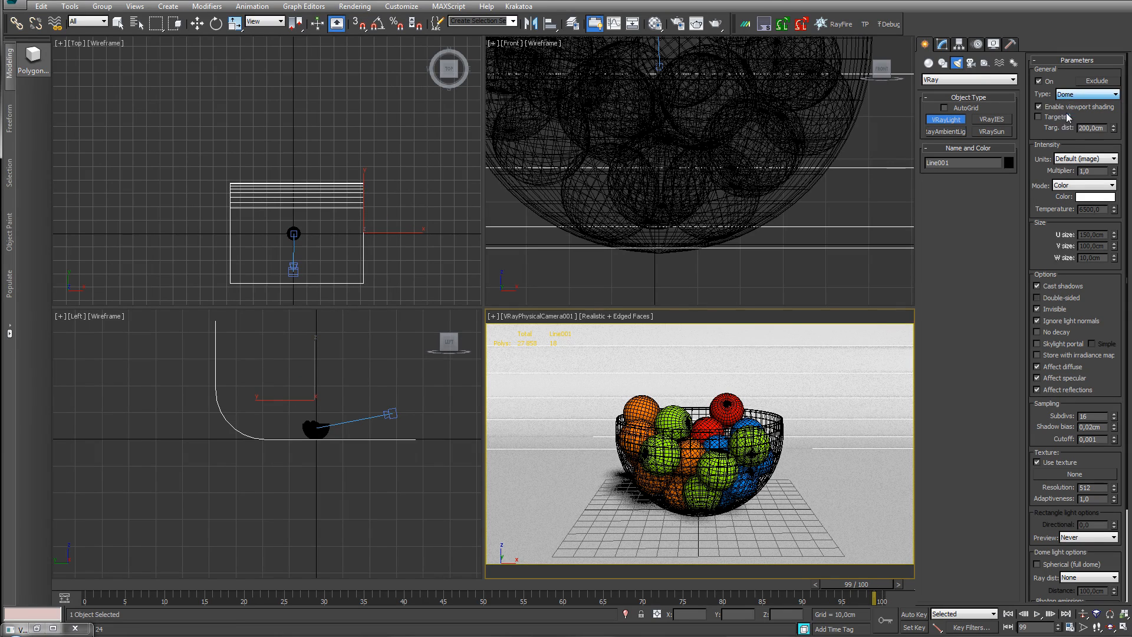
pyautogui.click(866, 461)
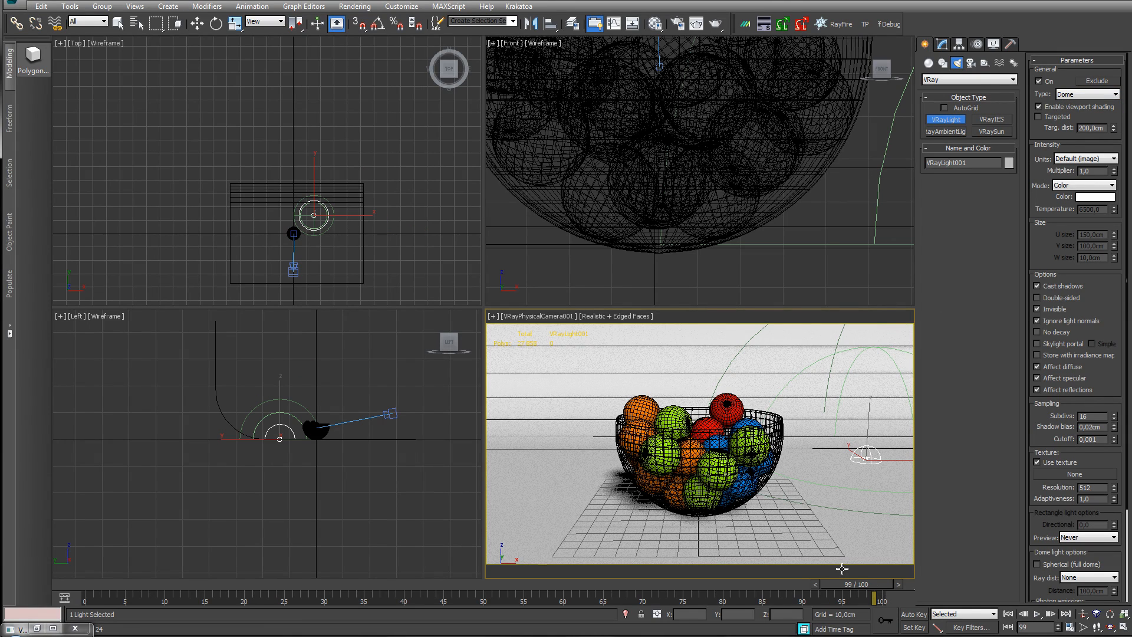
pyautogui.press('w')
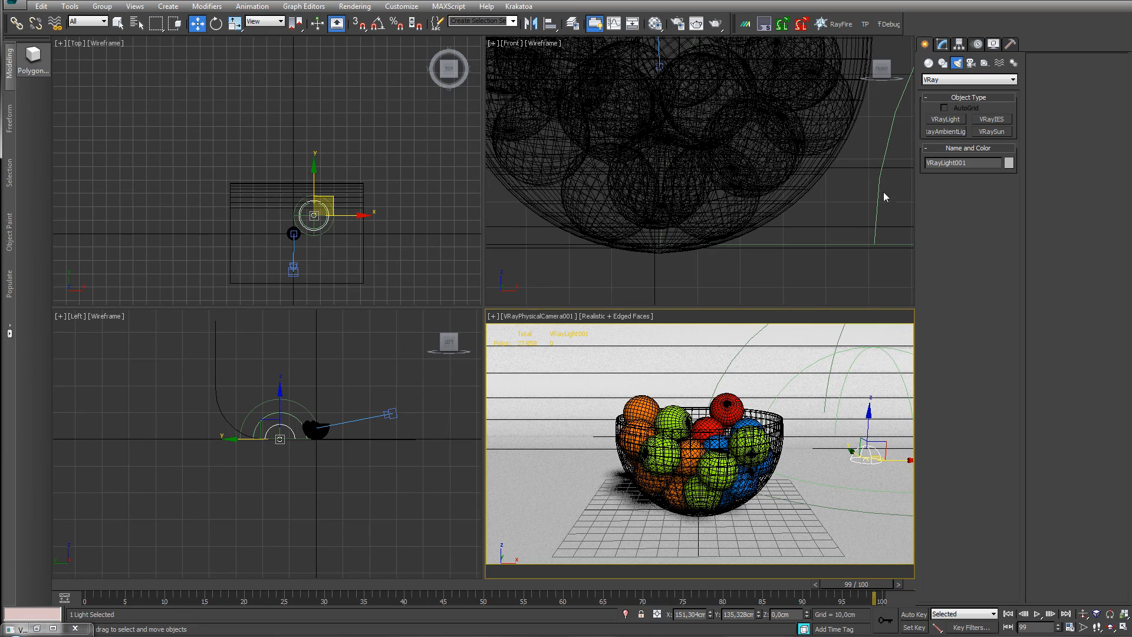
# - Try an intensity multiplier of 30 on the dome light
pyautogui.click(941, 44)
pyautogui.moveTo(930, 455); pyautogui.dragTo(924, 372)
pyautogui.moveTo(983, 406); pyautogui.dragTo(923, 461)
pyautogui.write('30')
pyautogui.press('Return')
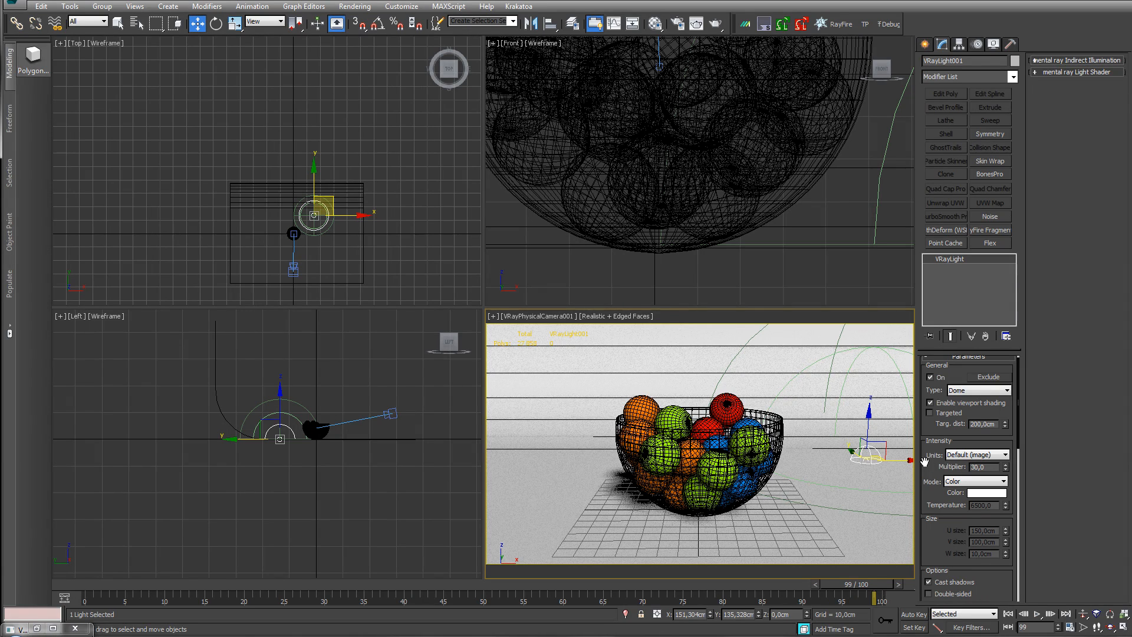
pyautogui.click(1008, 465)
# - Review the physical camera's exposure parameters and the dome light's visibility, sampling and texture options
pyautogui.click(391, 414)
pyautogui.moveTo(935, 485); pyautogui.dragTo(935, 400)
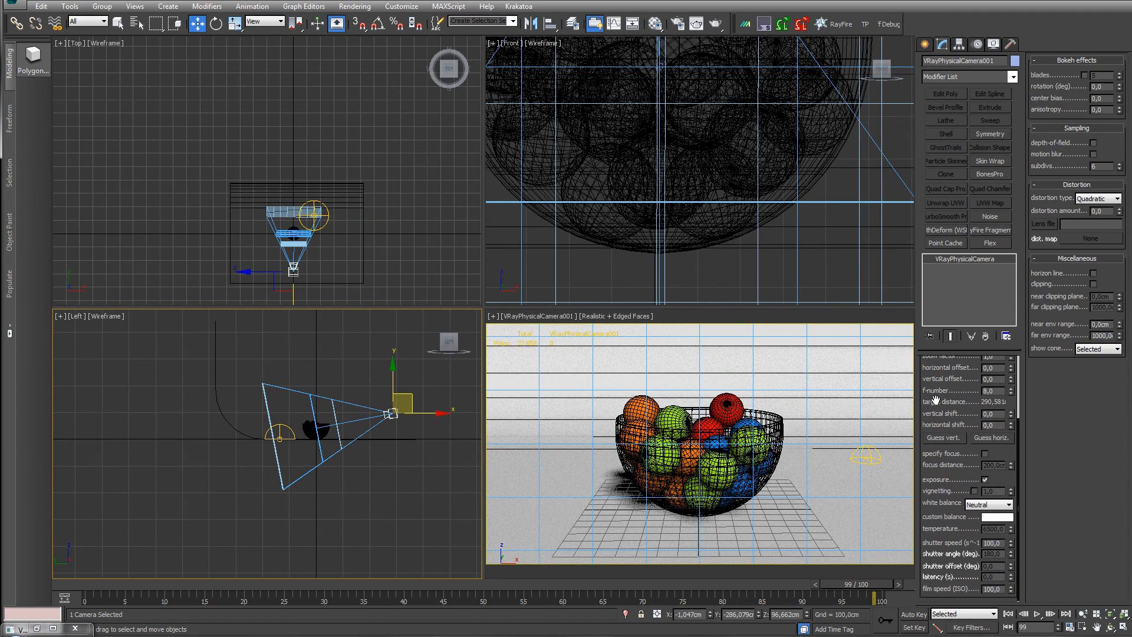
pyautogui.click(868, 449)
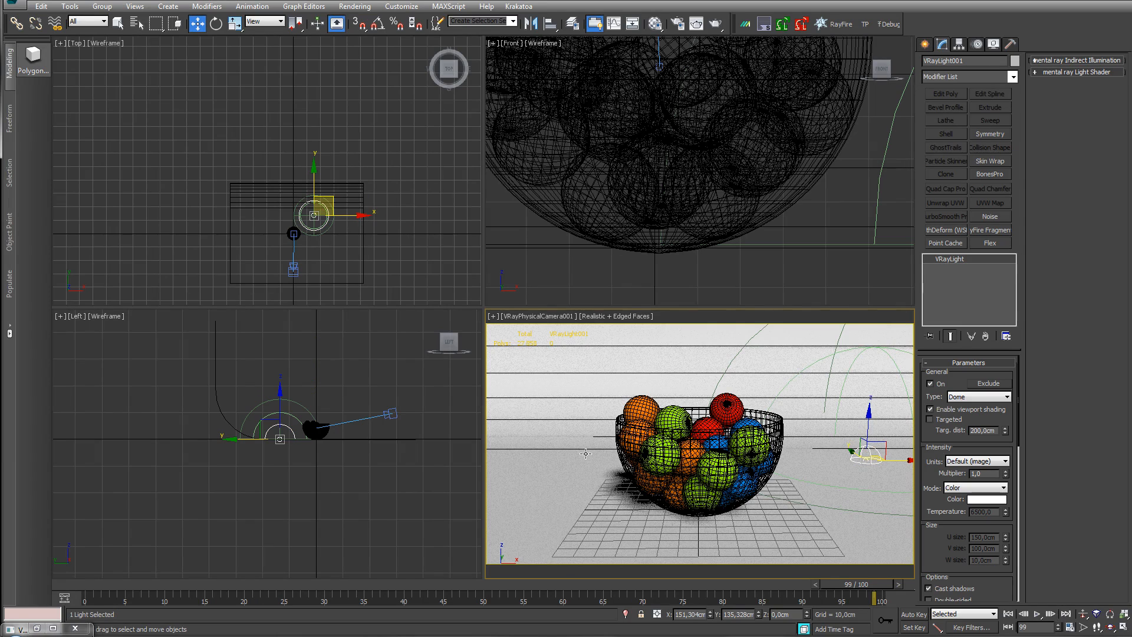
pyautogui.moveTo(927, 524); pyautogui.dragTo(930, 409)
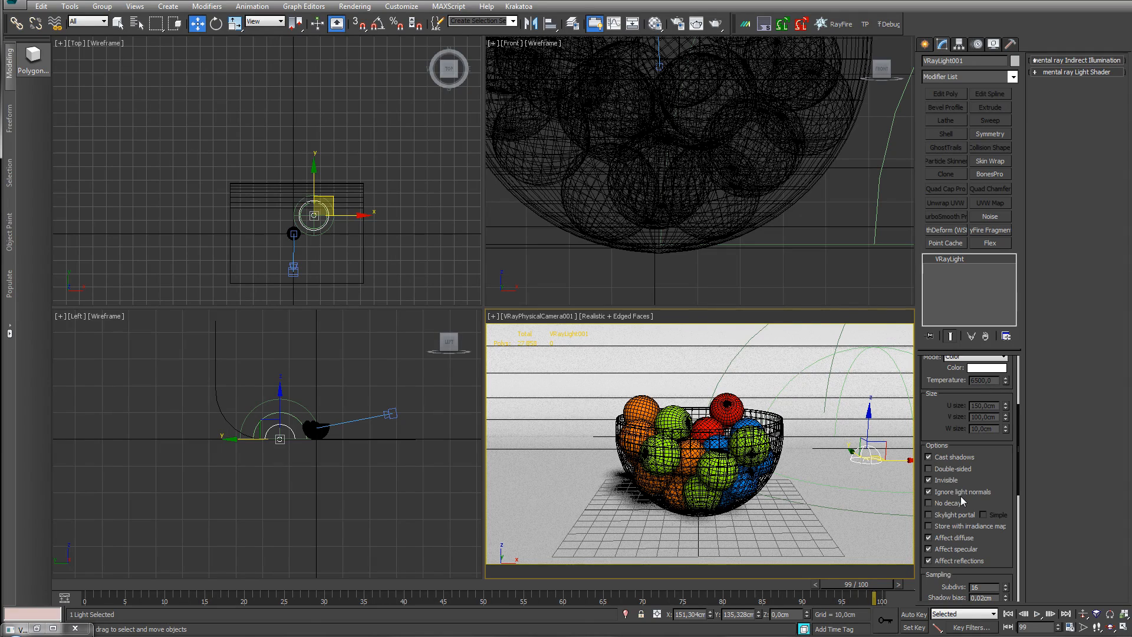
pyautogui.moveTo(996, 472); pyautogui.dragTo(999, 395)
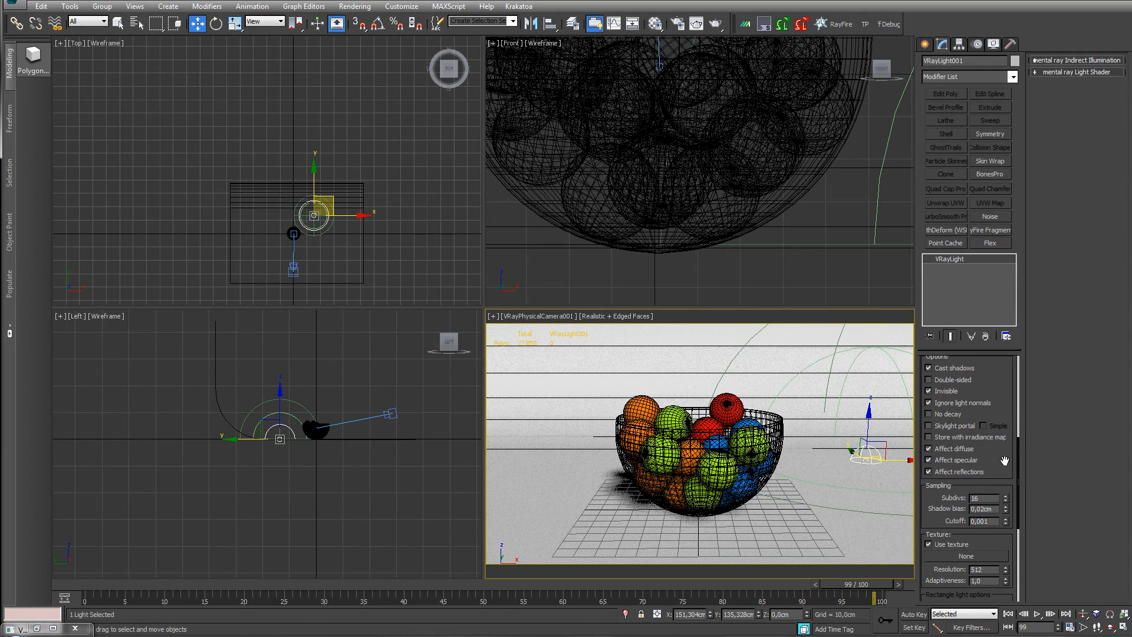
pyautogui.moveTo(1005, 462); pyautogui.dragTo(1001, 378)
pyautogui.write('8')
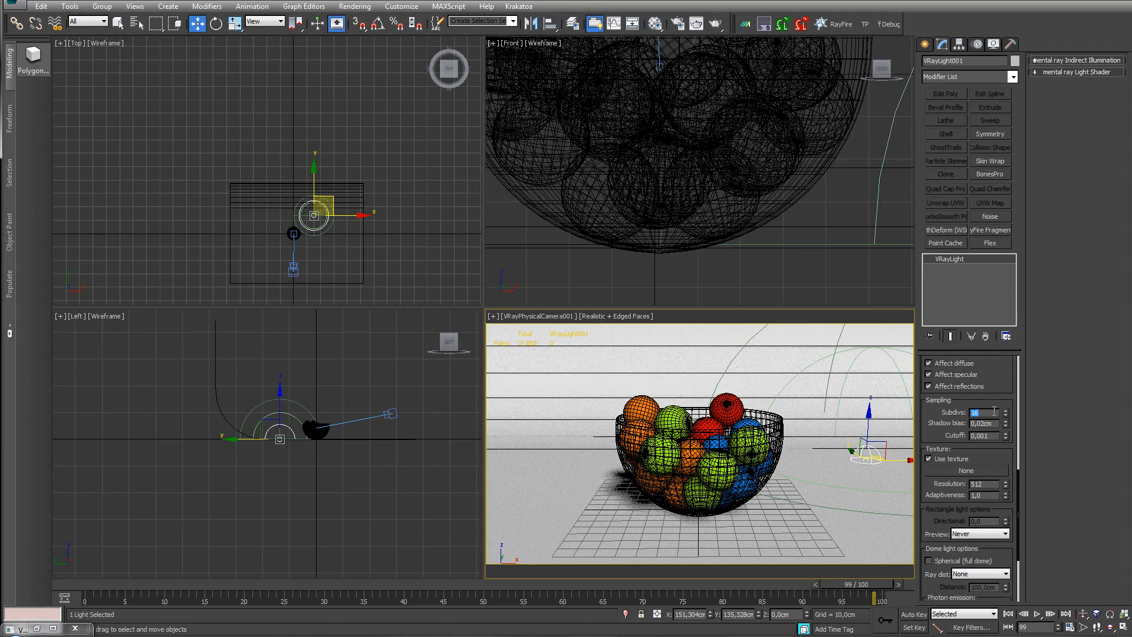
pyautogui.moveTo(994, 401); pyautogui.dragTo(983, 312)
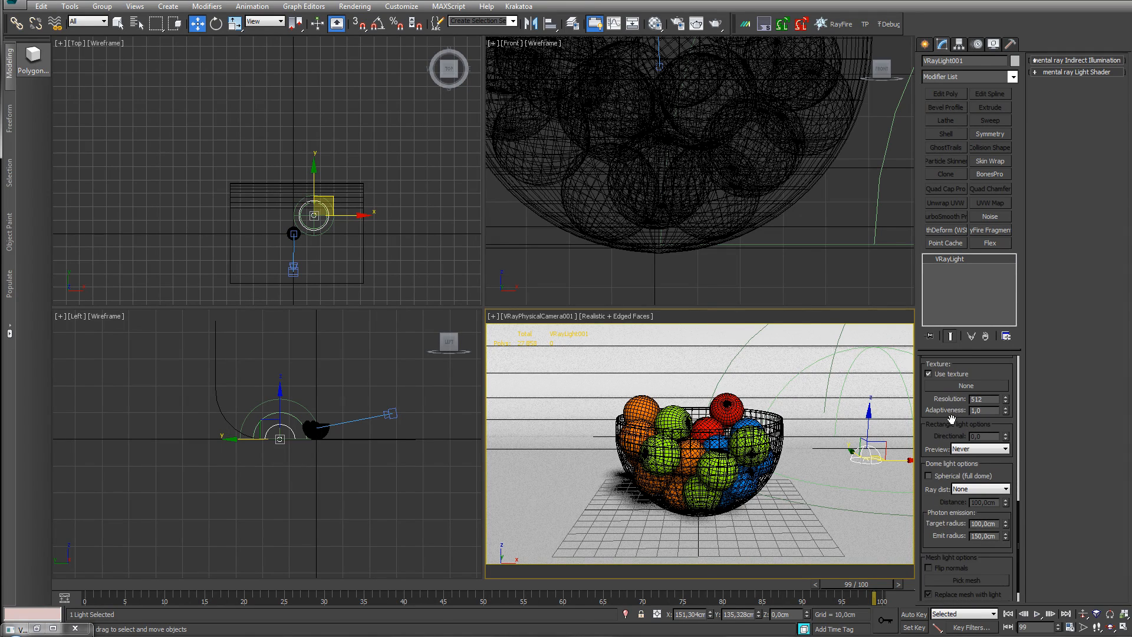
# - Try the Spherical (full dome) option on the dome light and examine its ray distance choices
pyautogui.moveTo(926, 421); pyautogui.dragTo(936, 399)
pyautogui.click(929, 453)
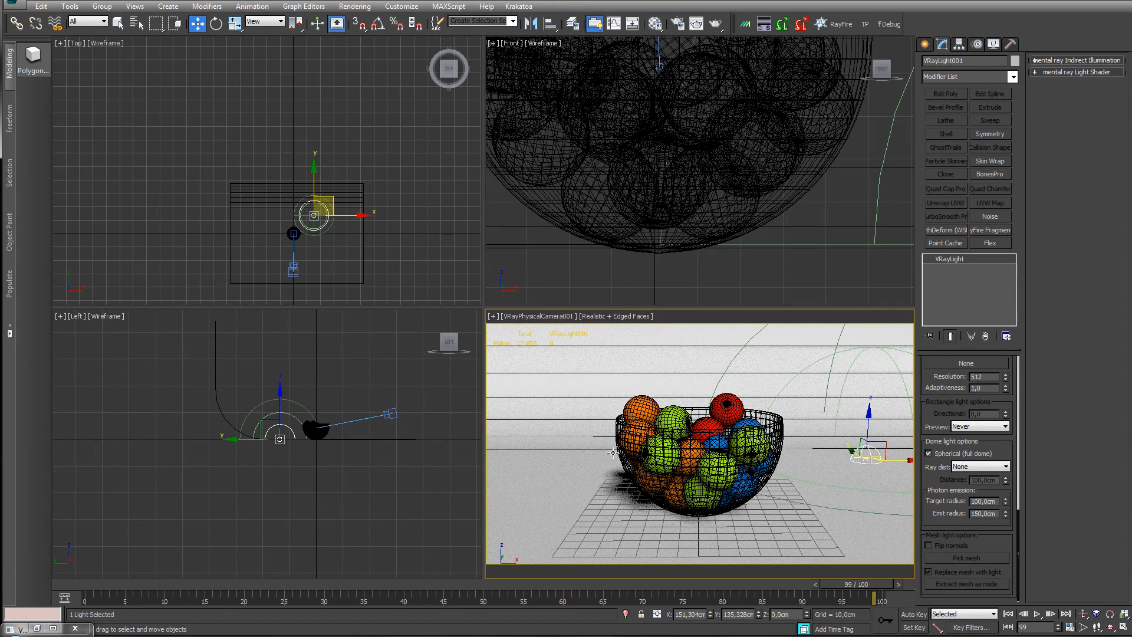
pyautogui.click(976, 467)
pyautogui.click(976, 467)
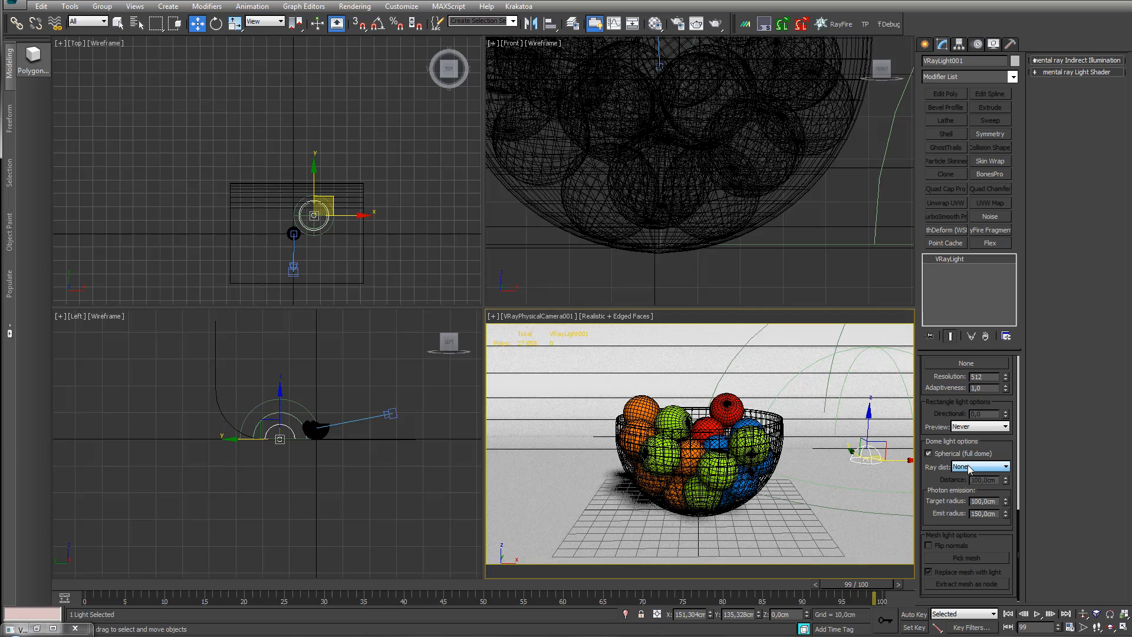
pyautogui.click(929, 453)
pyautogui.moveTo(929, 364); pyautogui.dragTo(933, 563)
pyautogui.scroll(5, 967, 519)
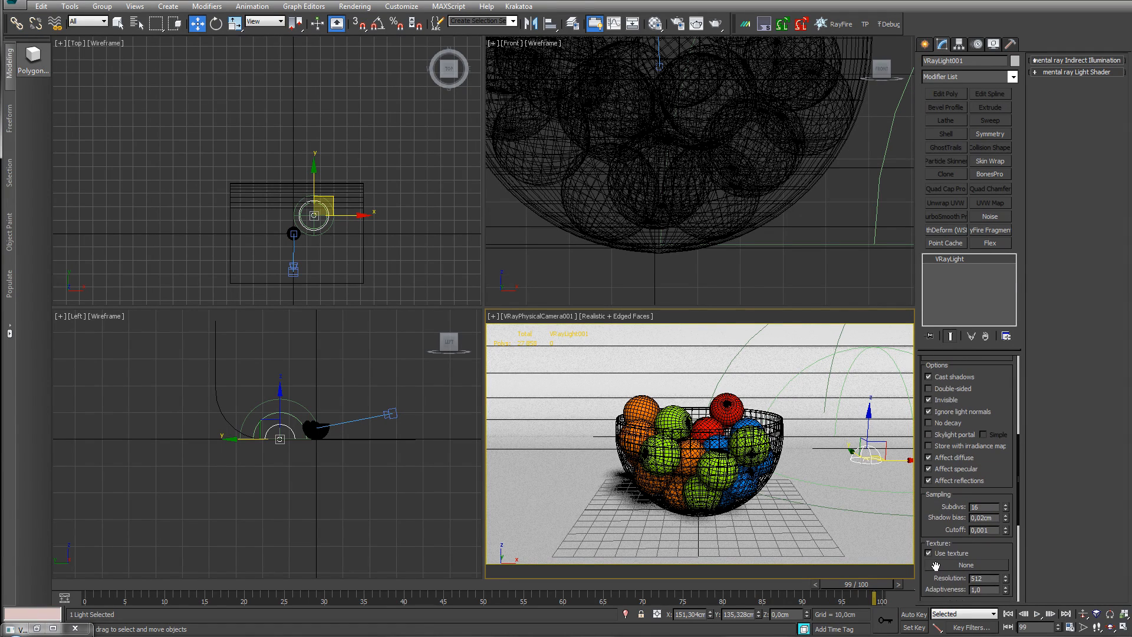
pyautogui.moveTo(993, 489); pyautogui.dragTo(996, 366)
pyautogui.moveTo(936, 501); pyautogui.dragTo(933, 409)
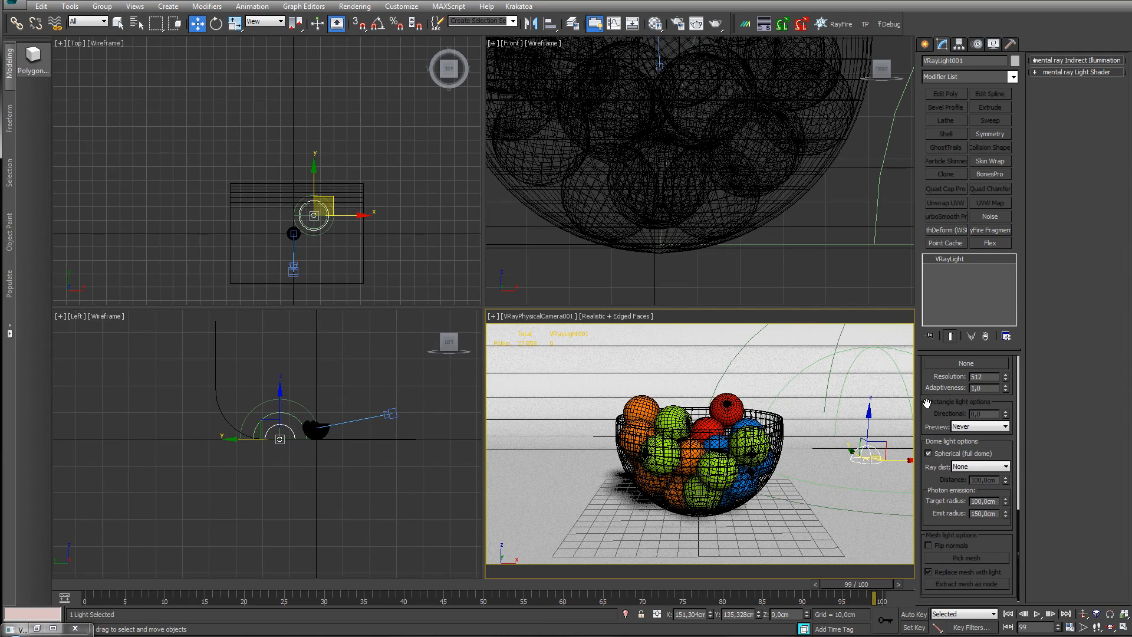
pyautogui.click(980, 466)
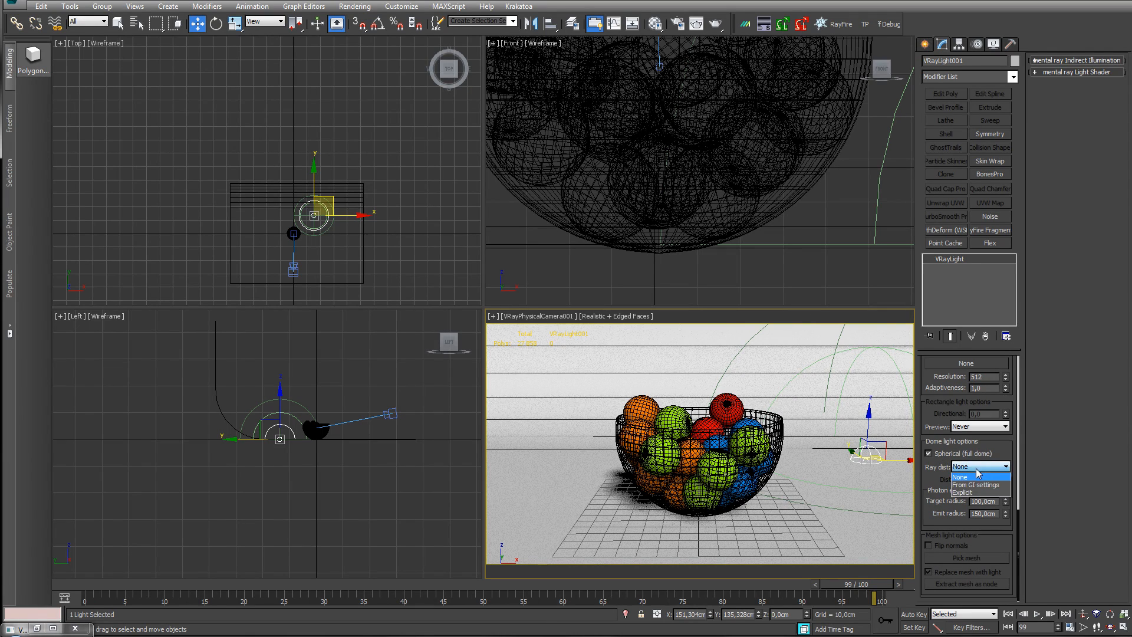
pyautogui.click(978, 466)
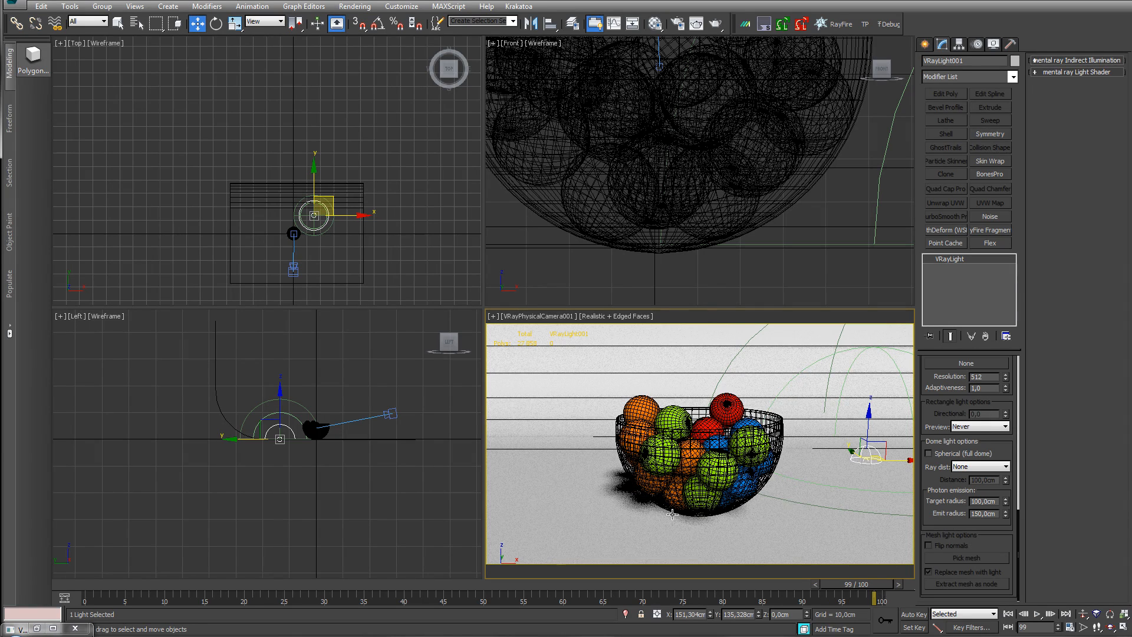
# - Hide the grid in the camera view and assign a VRayHDRI map as the dome light's texture
pyautogui.press('g')
pyautogui.scroll(5, 932, 483)
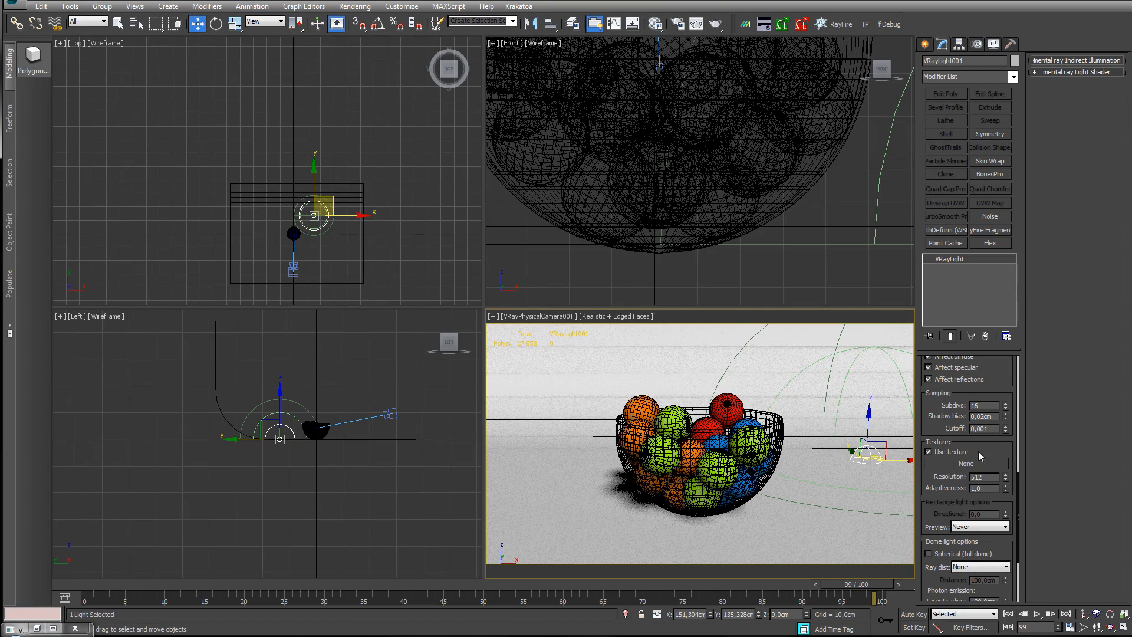
pyautogui.click(654, 24)
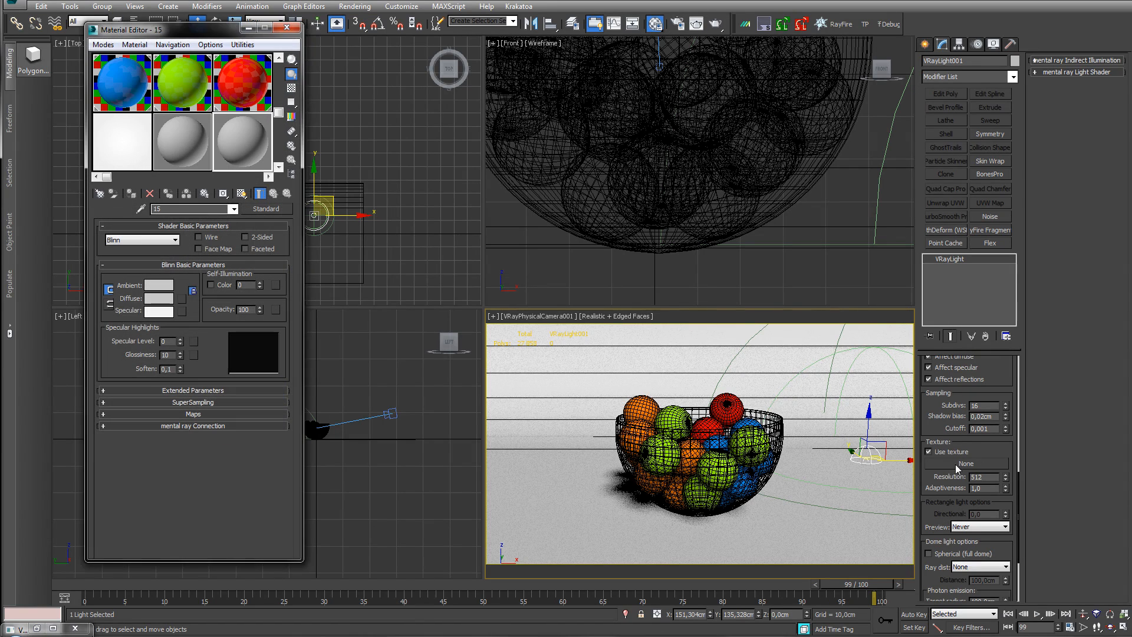
pyautogui.click(965, 463)
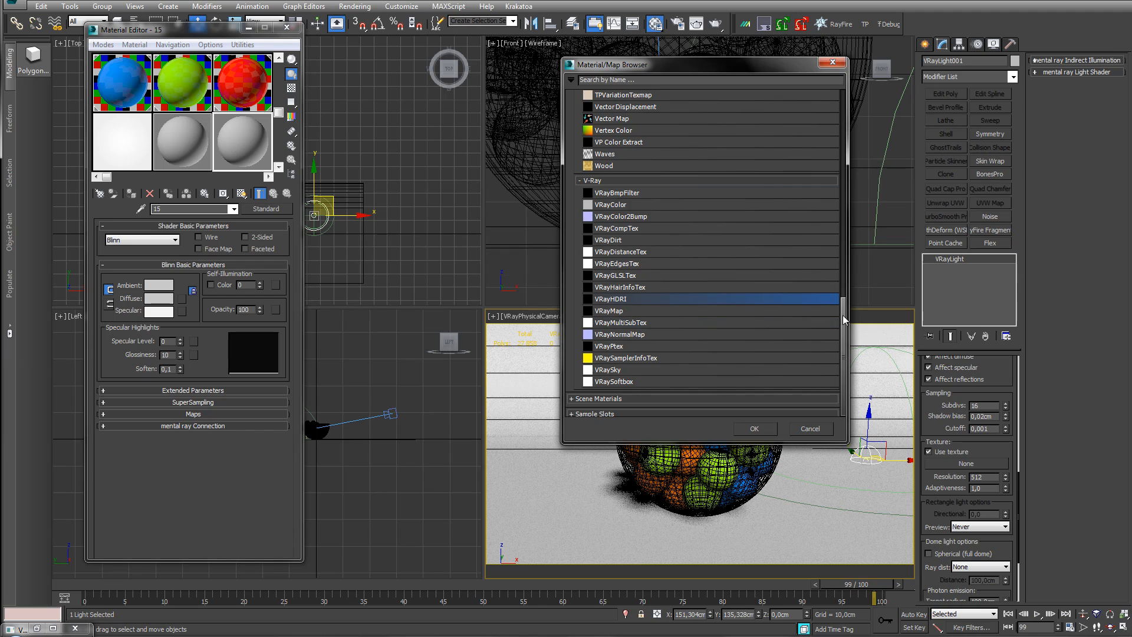
pyautogui.moveTo(843, 315); pyautogui.dragTo(837, 104)
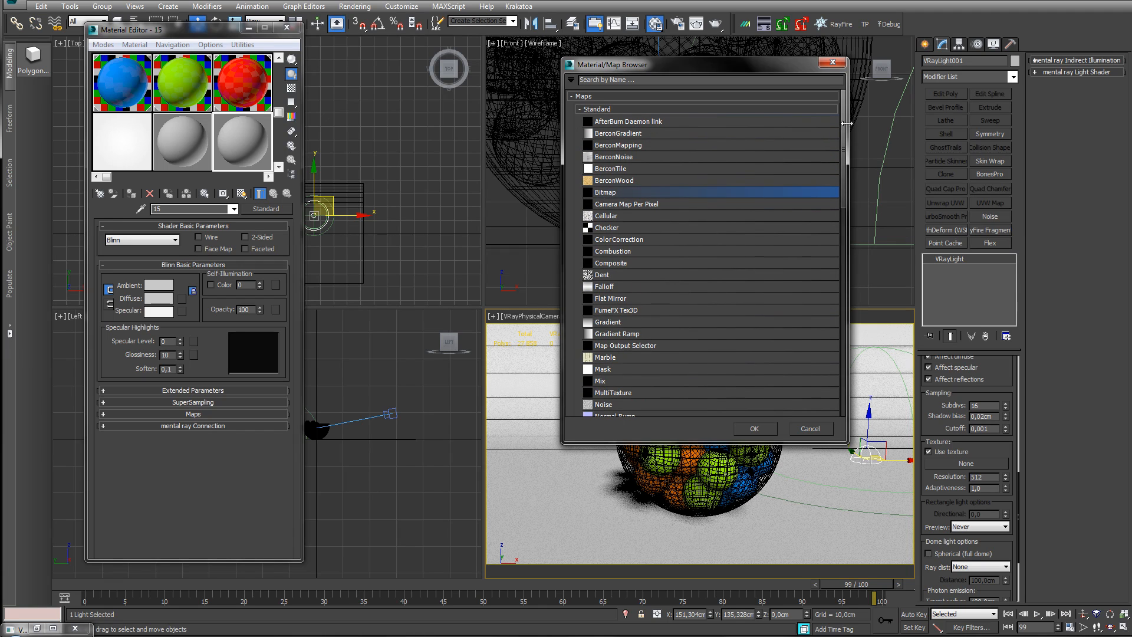
pyautogui.scroll(-15, 649, 318)
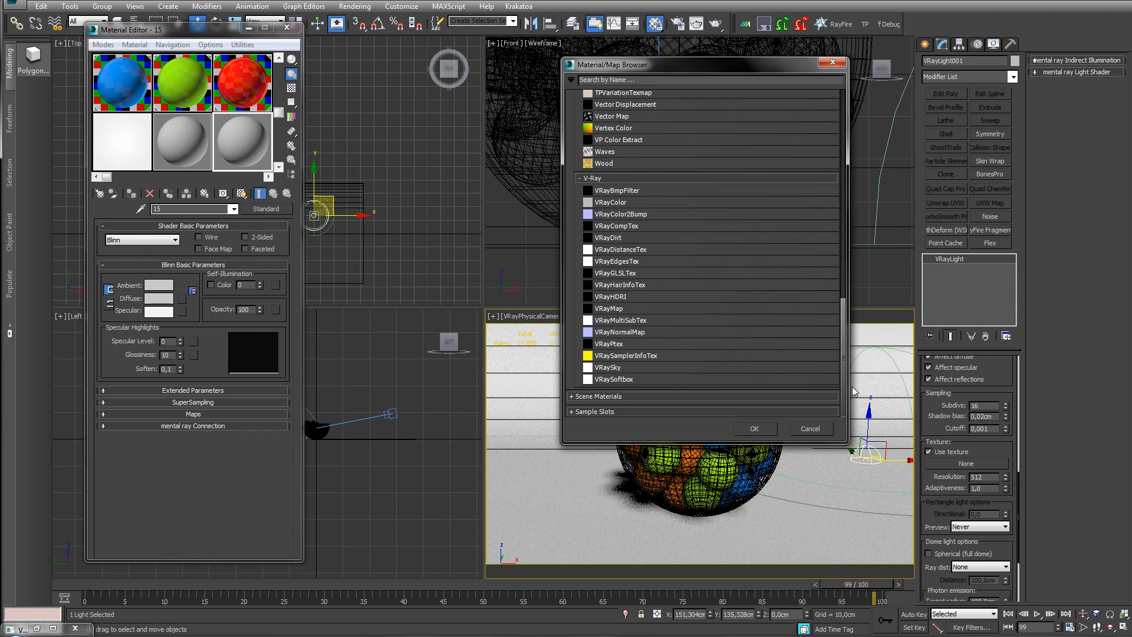
pyautogui.doubleClick(606, 297)
# - Place the dome light's VRayHDRI map into an empty material slot as an instance
pyautogui.moveTo(945, 488); pyautogui.dragTo(247, 143)
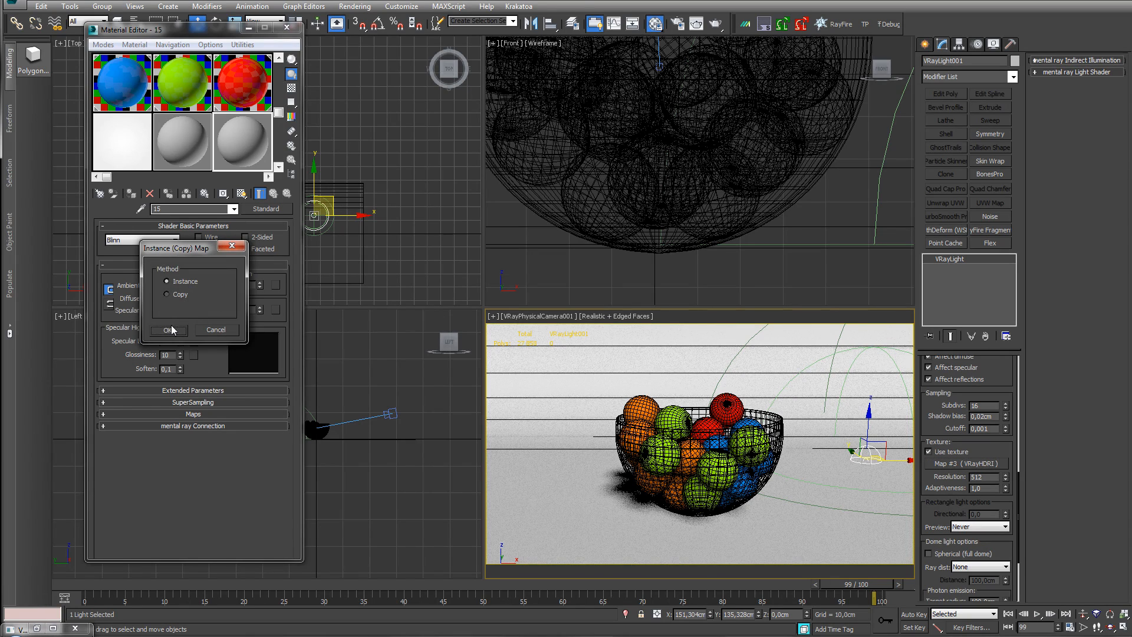
pyautogui.click(169, 330)
# - Set the HDRI map's mapping type to Spherical and load the Sun Clouds HDR file as its bitmap
pyautogui.click(179, 310)
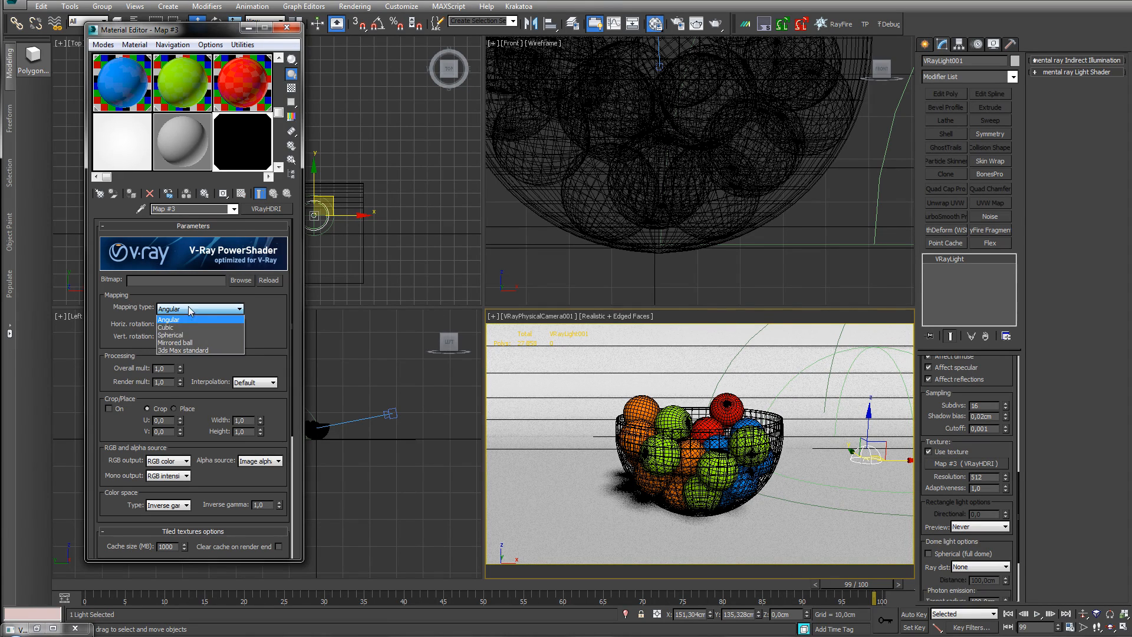
pyautogui.click(158, 331)
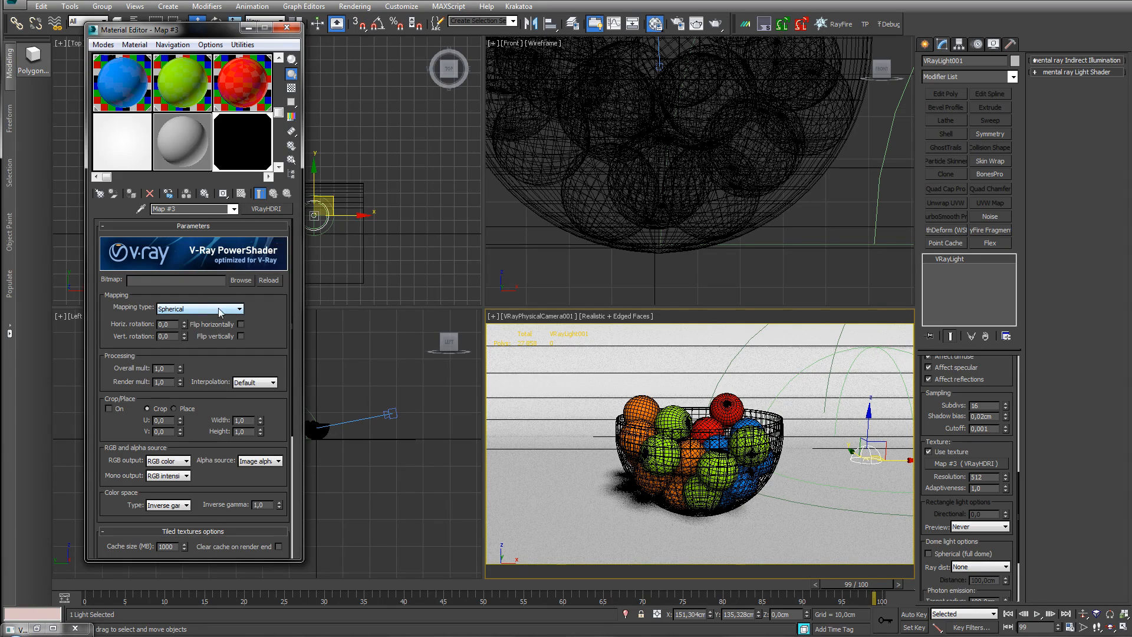
pyautogui.click(240, 280)
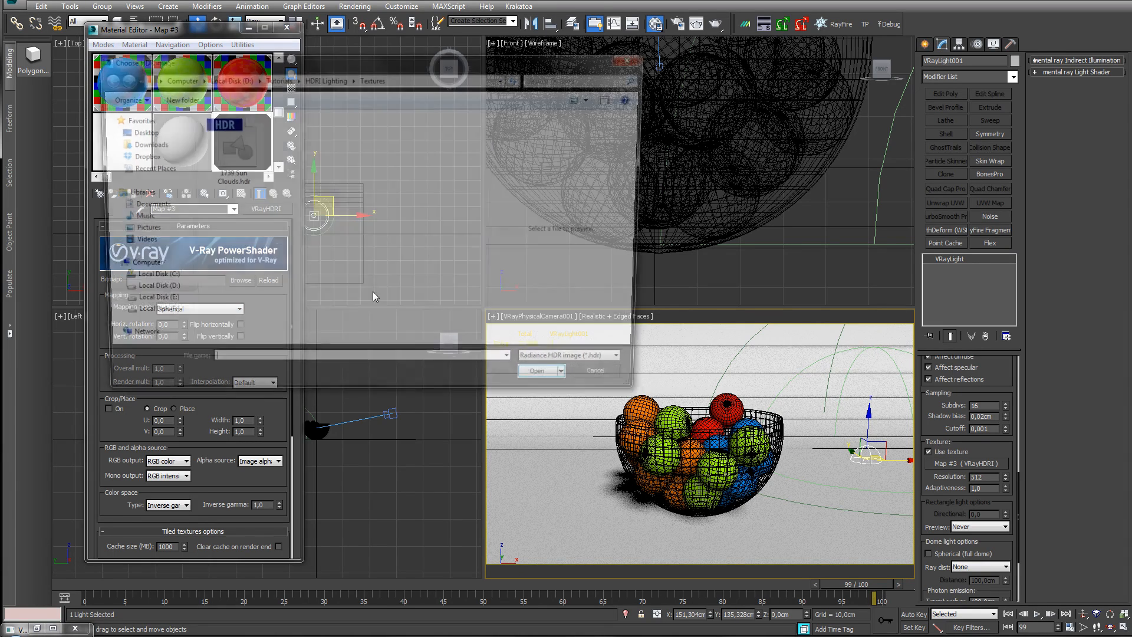
pyautogui.doubleClick(220, 145)
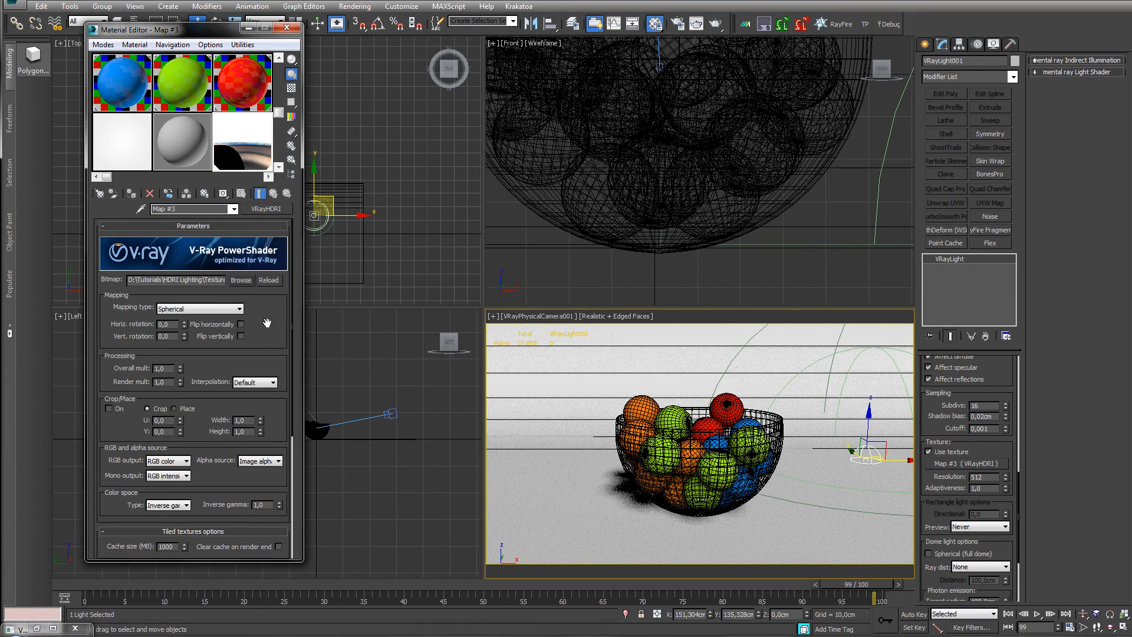
# - Try inverse gamma values of 0.8 and 0.5 on the HDRI map and restore it to 1.0
pyautogui.moveTo(267, 322); pyautogui.dragTo(254, 202)
pyautogui.moveTo(275, 291); pyautogui.dragTo(269, 222)
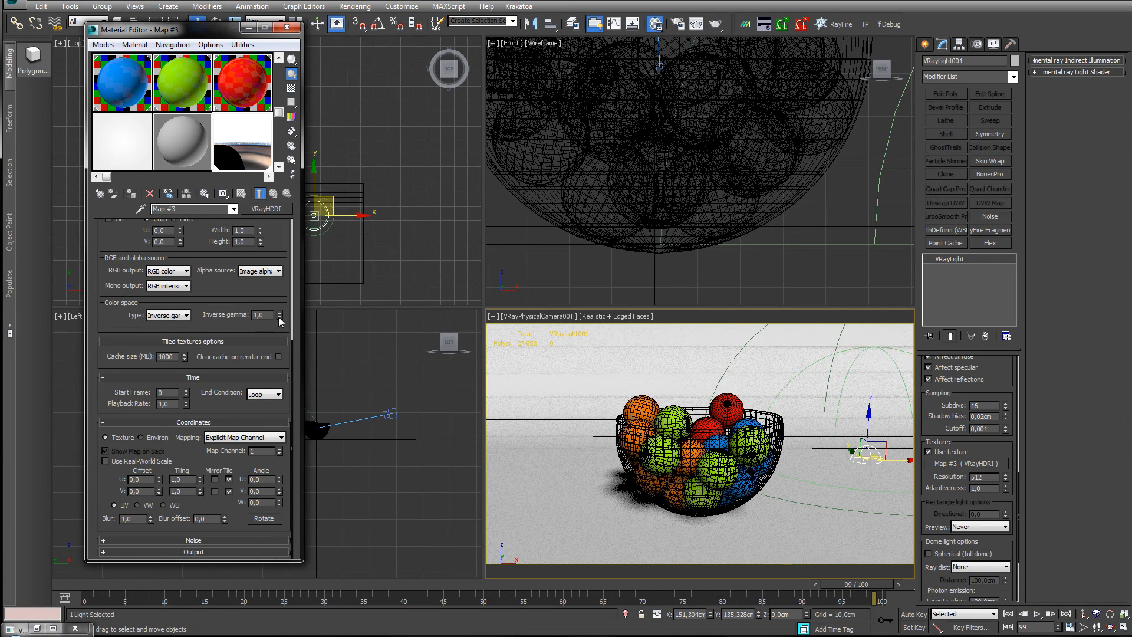
pyautogui.click(279, 317)
pyautogui.click(279, 317)
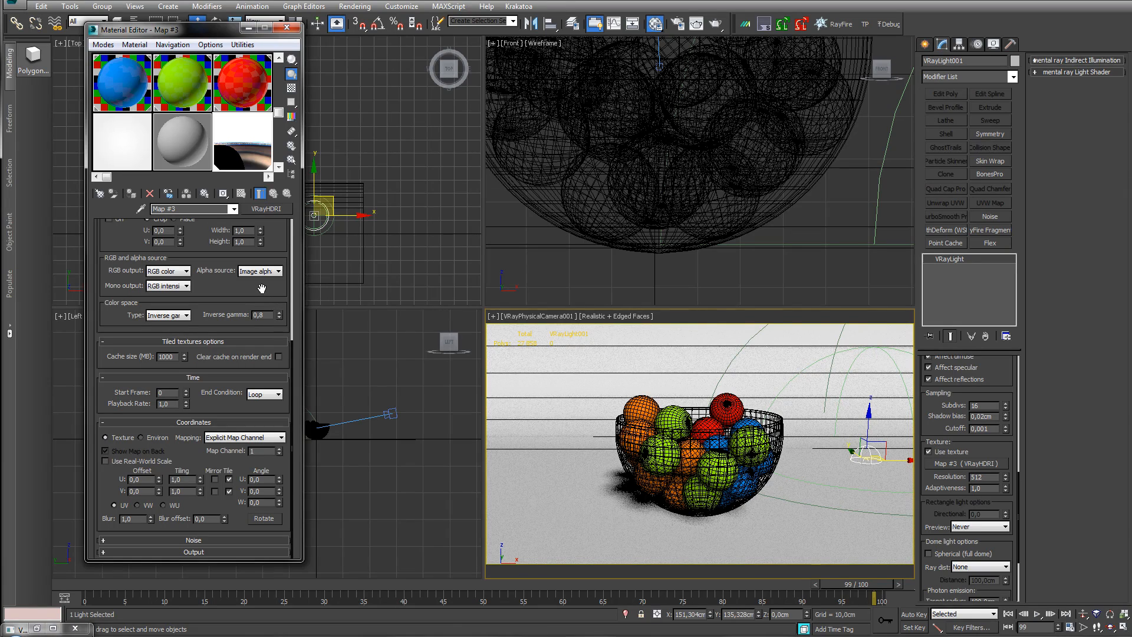
pyautogui.click(279, 318)
pyautogui.click(279, 317)
pyautogui.click(279, 318)
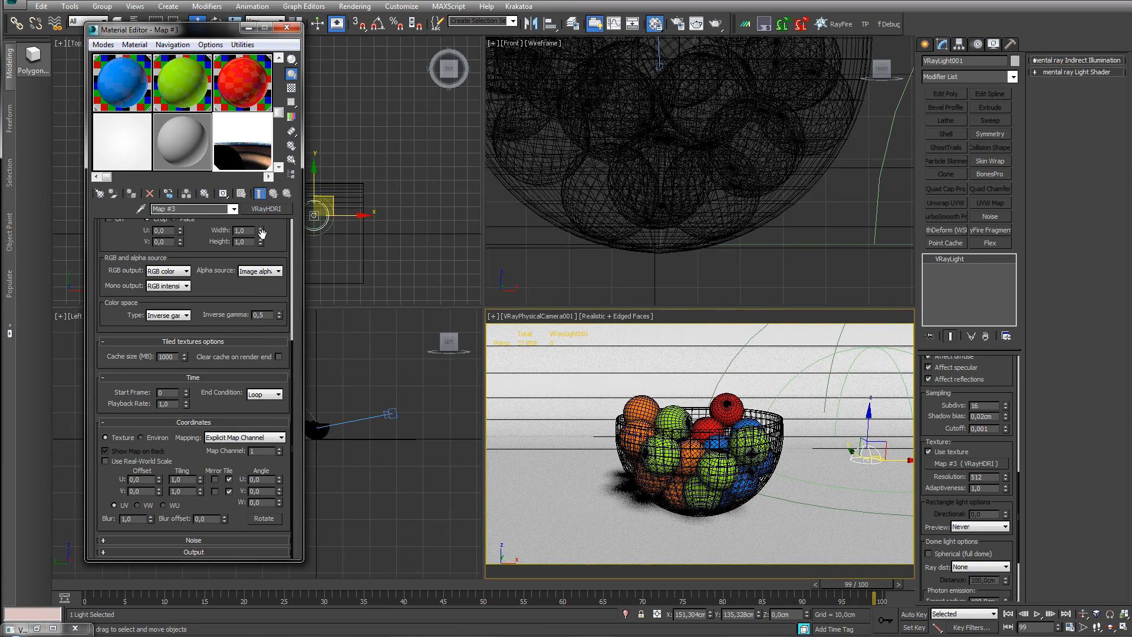
pyautogui.click(279, 313)
pyautogui.click(280, 313)
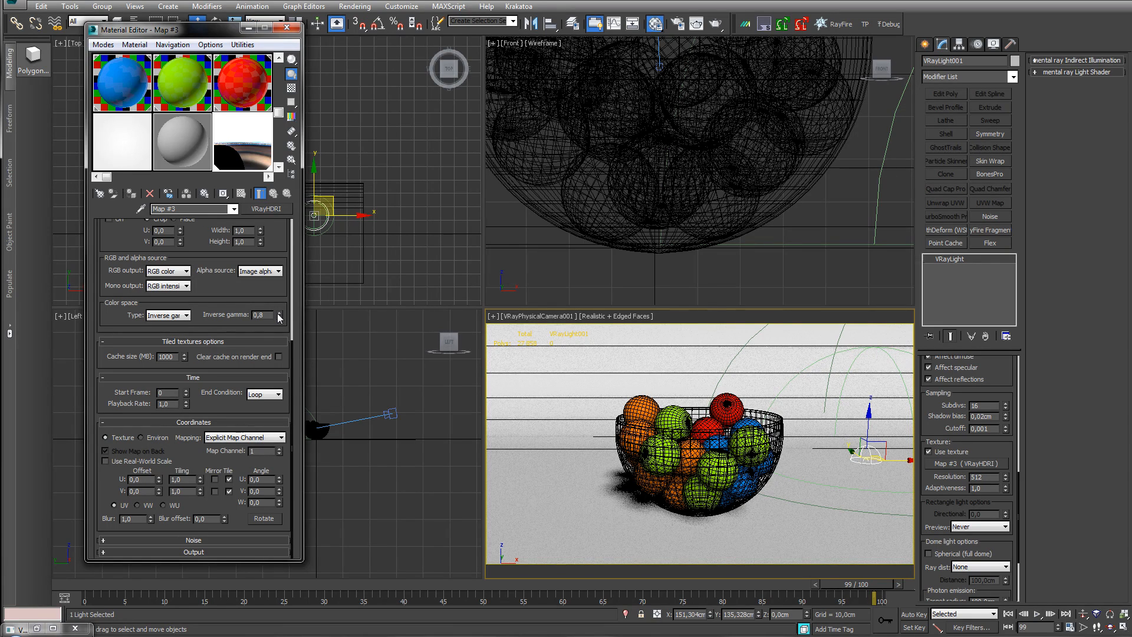
pyautogui.click(279, 313)
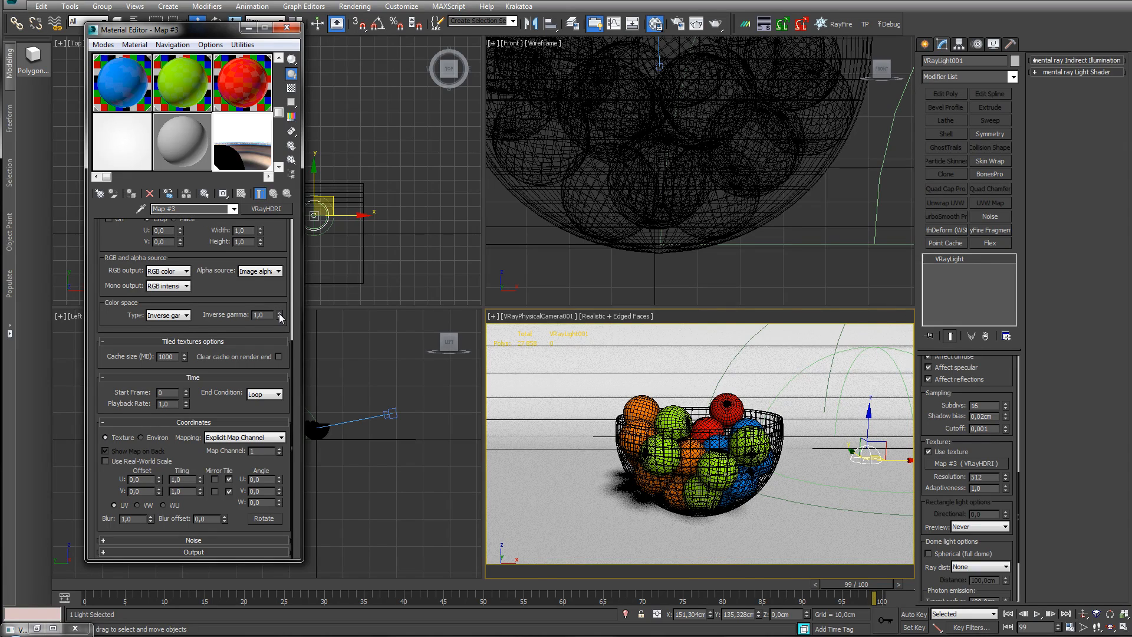
# - Render the physical camera view with the HDRI-textured dome light
pyautogui.moveTo(263, 290); pyautogui.dragTo(472, 422)
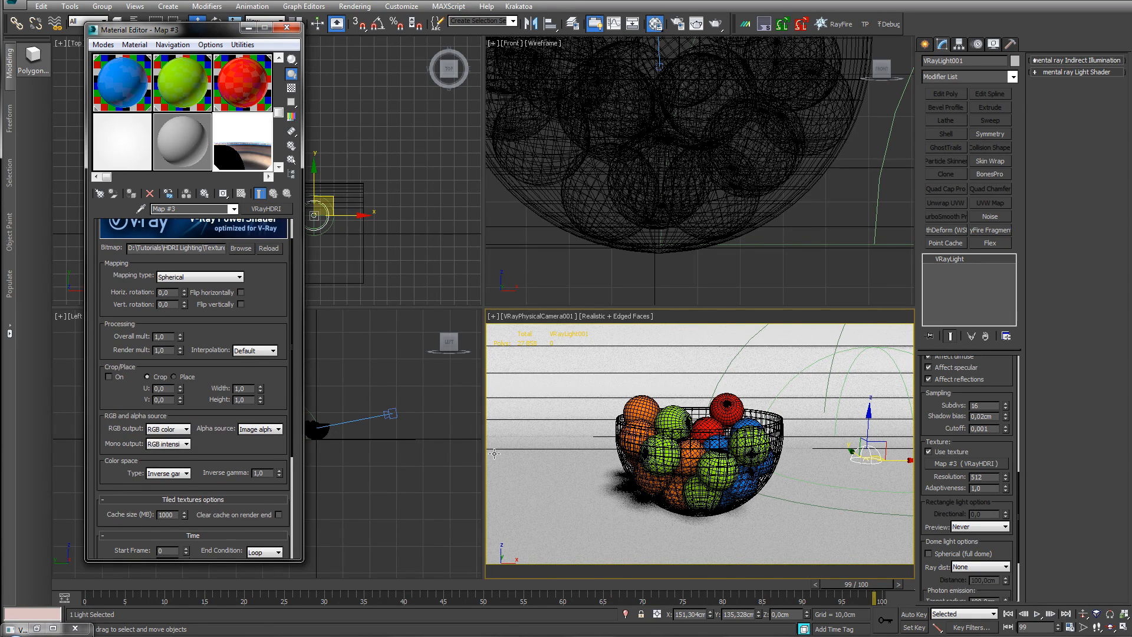
pyautogui.click(596, 407)
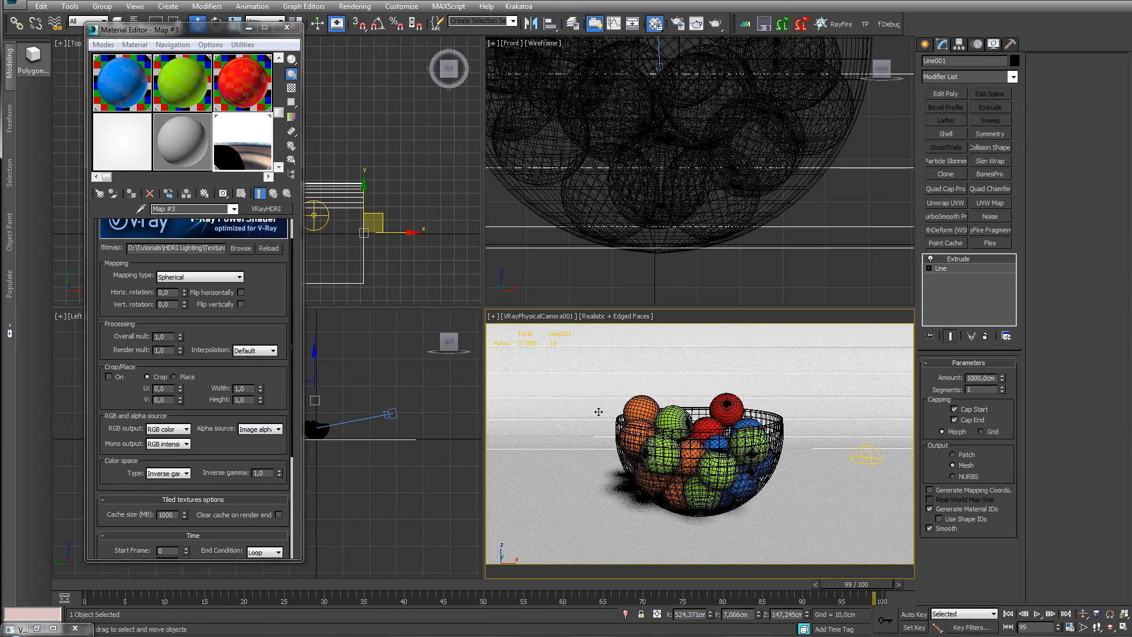
pyautogui.click(716, 27)
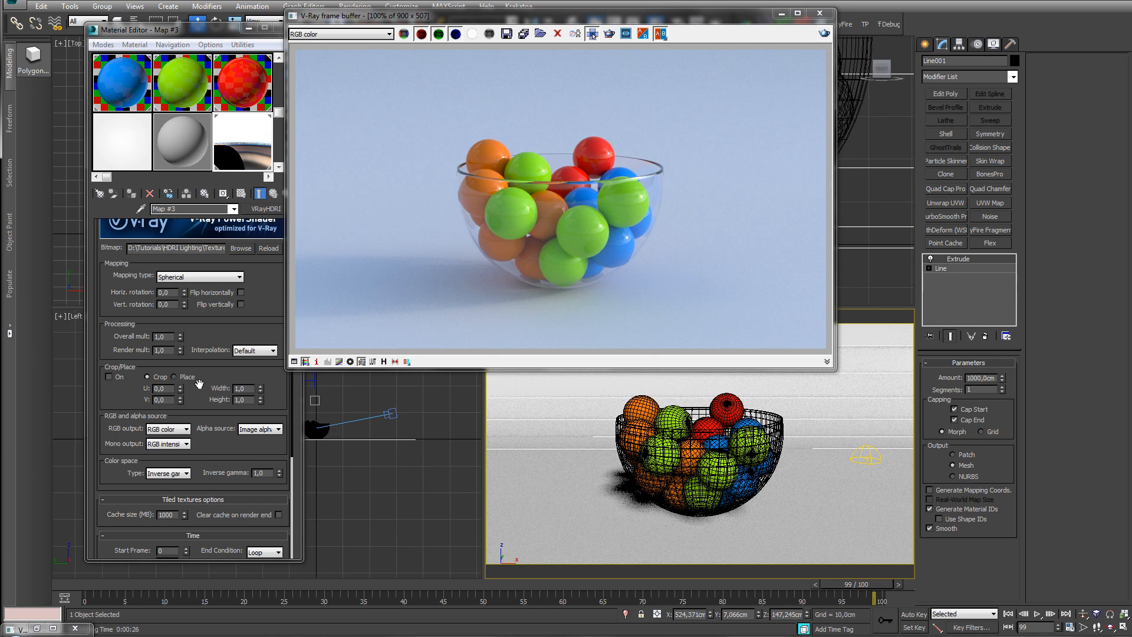
# - Set the HDRI map's inverse gamma to 0.8
pyautogui.moveTo(199, 384); pyautogui.dragTo(197, 341)
pyautogui.click(280, 433)
pyautogui.click(280, 432)
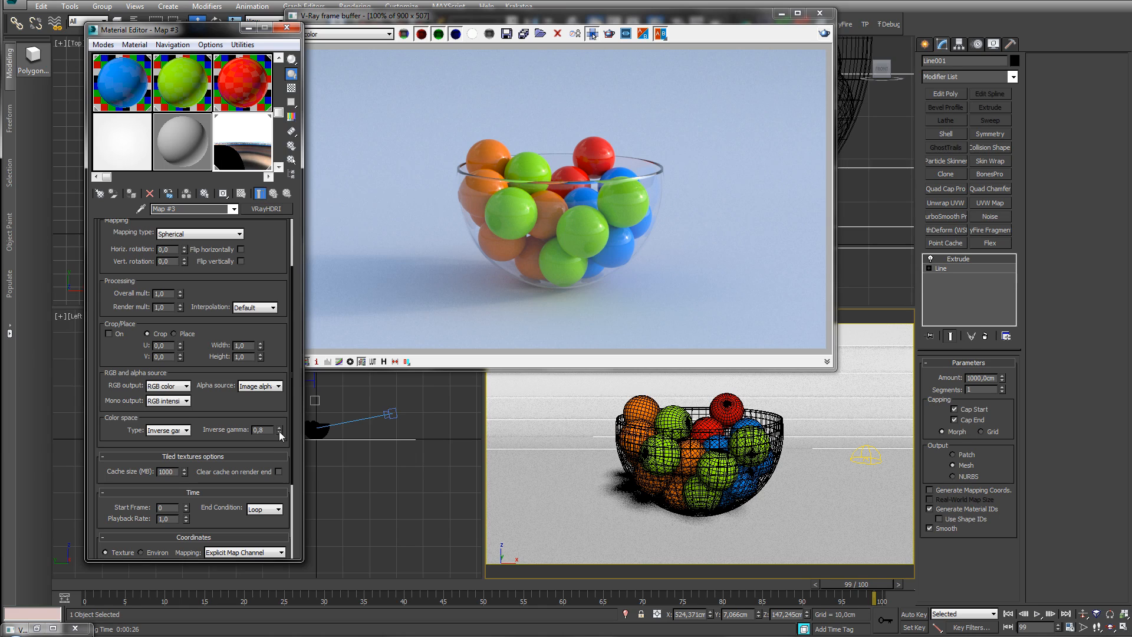
# - Set the physical camera's shutter speed to 300 and render the camera view again
pyautogui.click(393, 411)
pyautogui.scroll(-2, 934, 437)
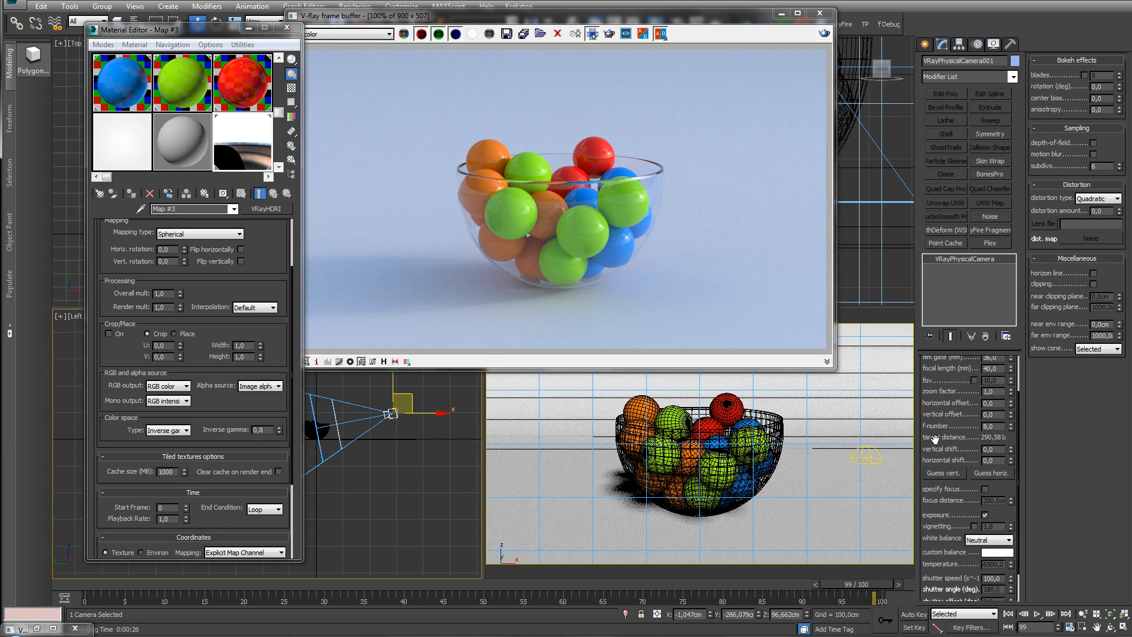
pyautogui.scroll(-2, 934, 437)
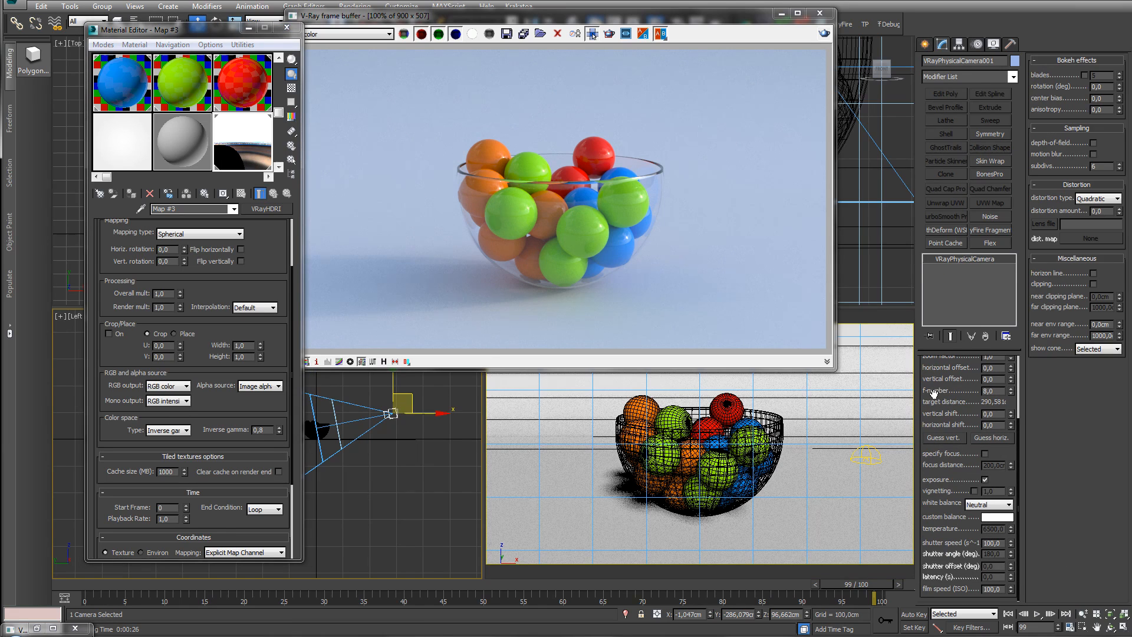
pyautogui.doubleClick(1003, 540)
pyautogui.scroll(3, 938, 501)
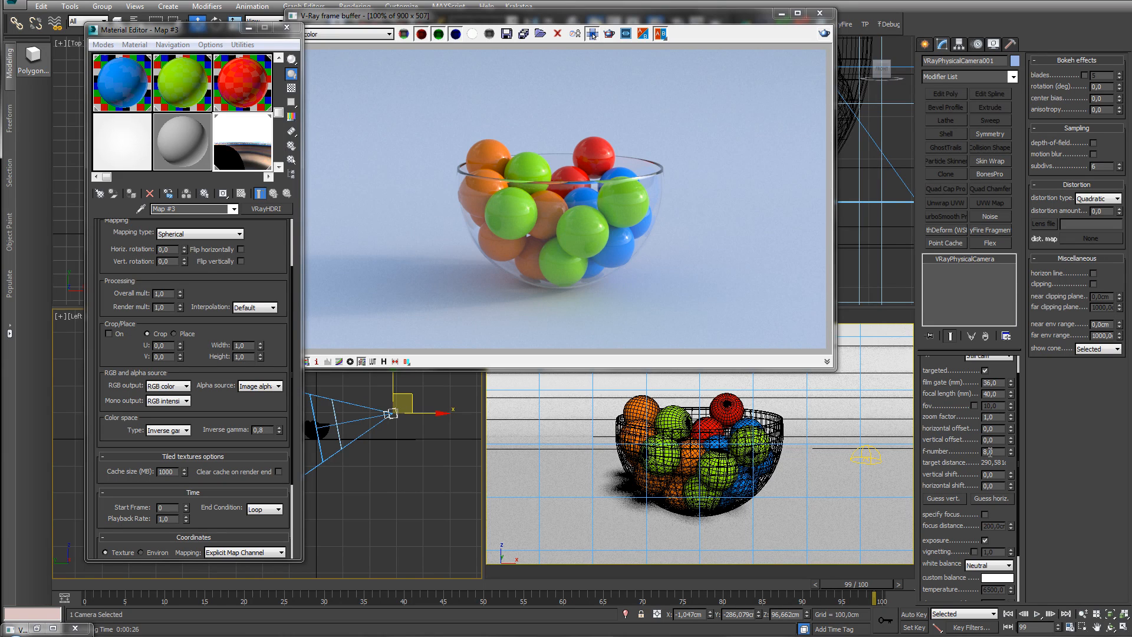
pyautogui.moveTo(947, 460); pyautogui.dragTo(947, 403)
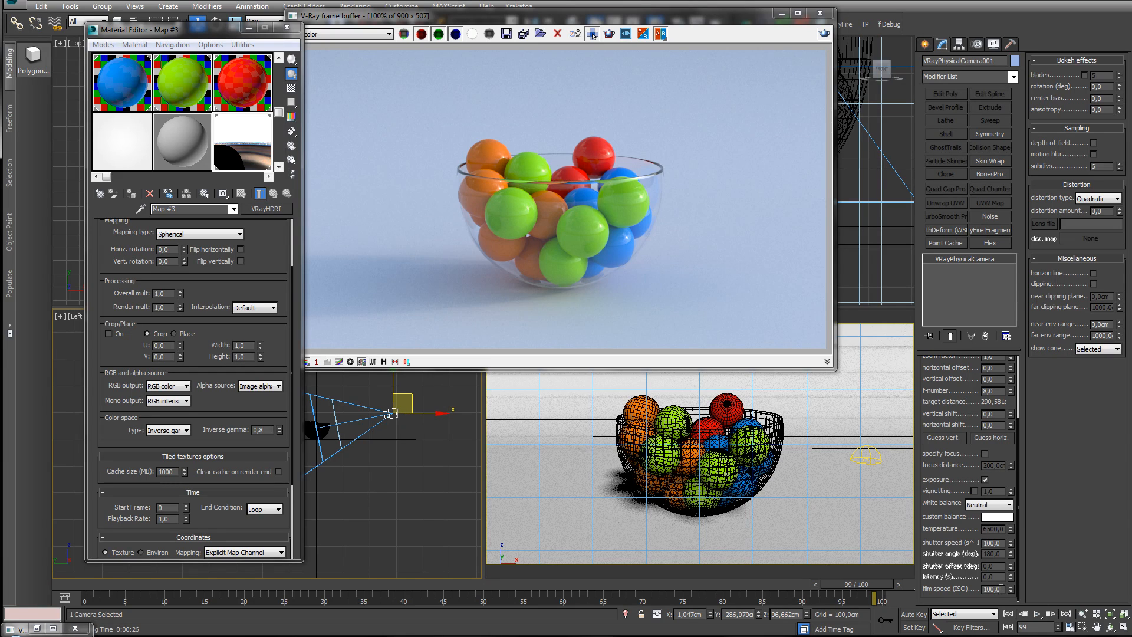
pyautogui.moveTo(932, 552)
pyautogui.mouseDown()
pyautogui.moveTo(933, 578)
pyautogui.moveTo(932, 555)
pyautogui.mouseUp()
pyautogui.click(991, 546)
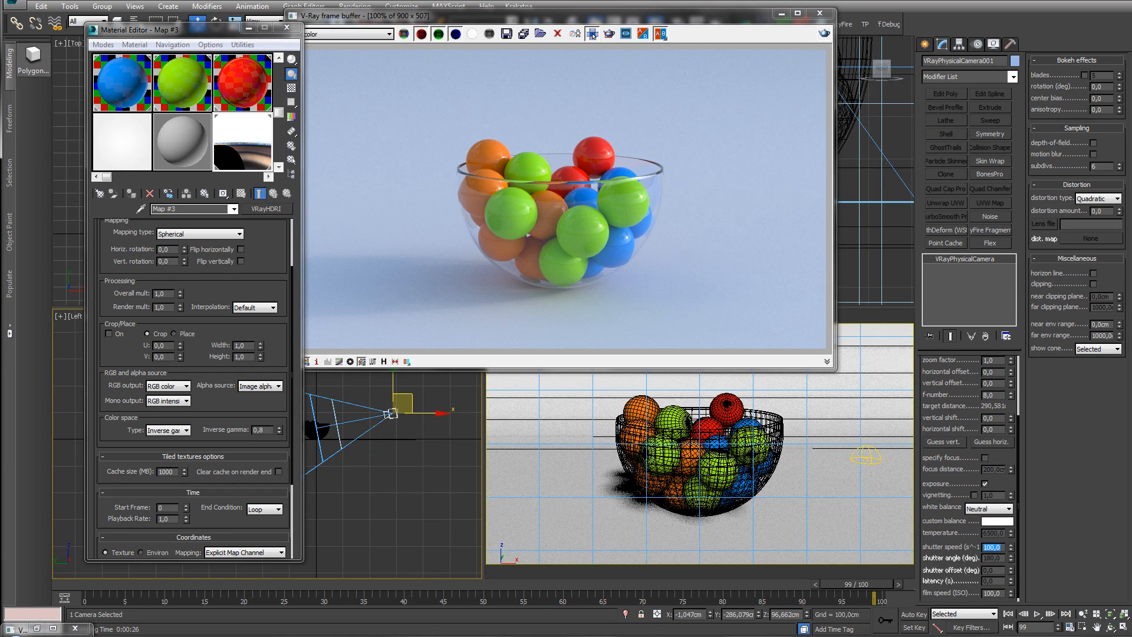
pyautogui.write('300')
pyautogui.press('Return')
pyautogui.rightClick(838, 468)
pyautogui.click(823, 34)
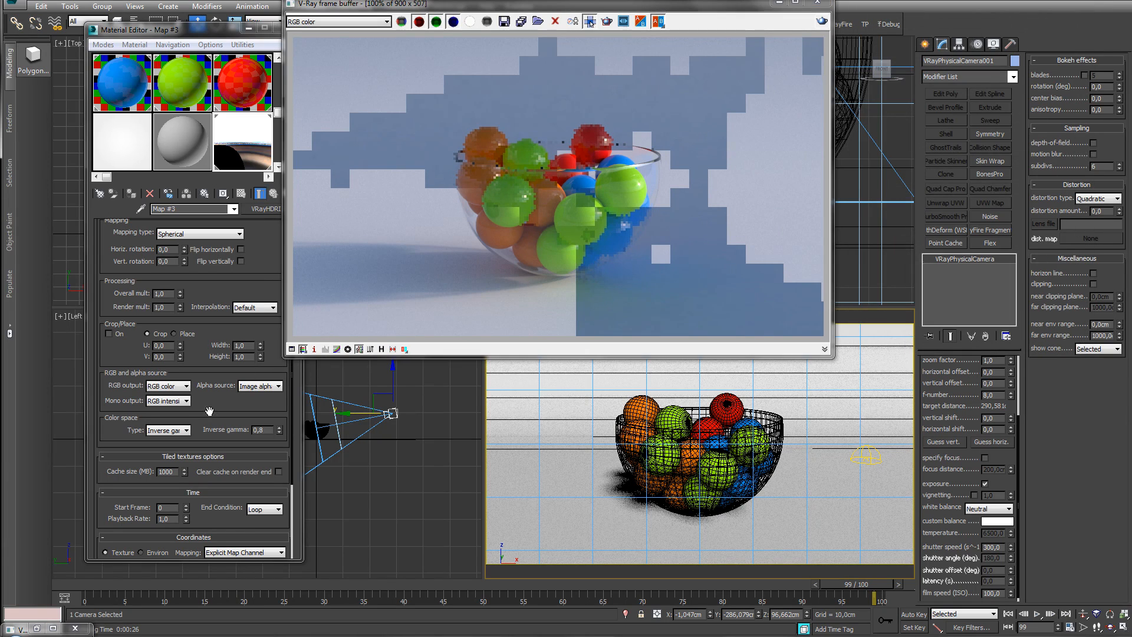
# - Try an inverse gamma of 0.7 on the HDRI map in a test render and cancel the render
pyautogui.click(279, 432)
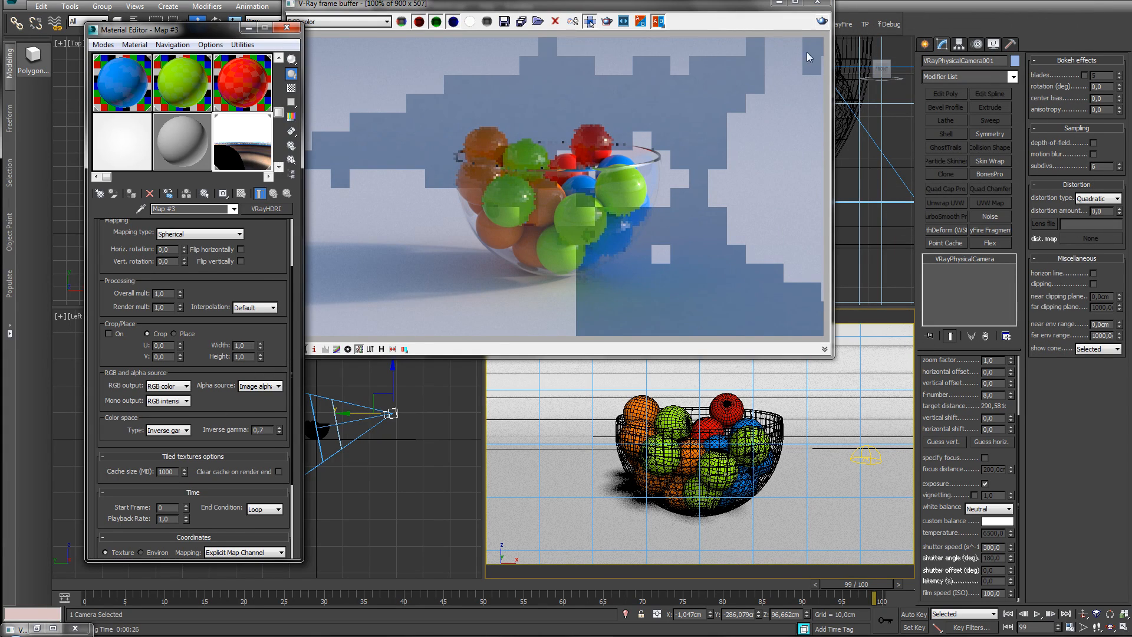
pyautogui.click(821, 22)
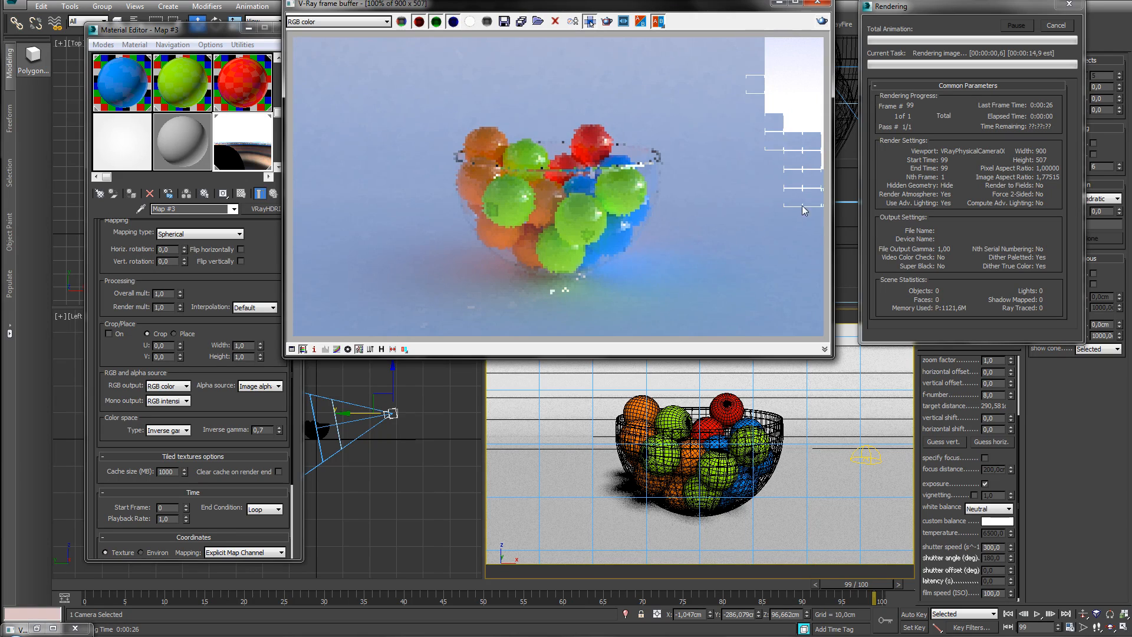
pyautogui.moveTo(804, 168); pyautogui.dragTo(754, 235, button='right')
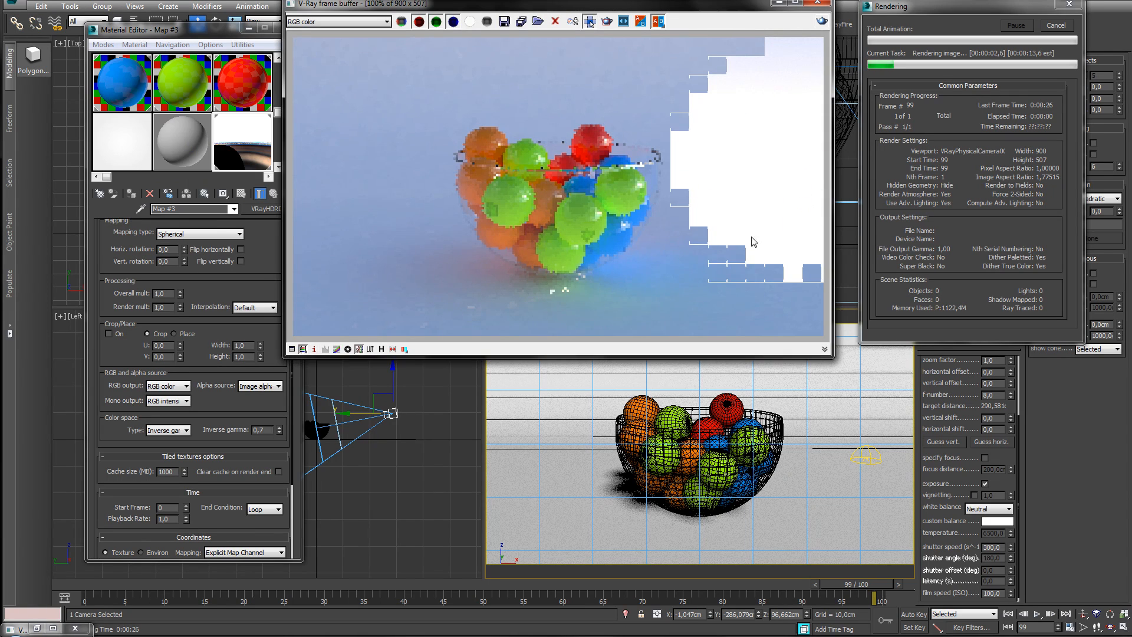
pyautogui.click(1050, 26)
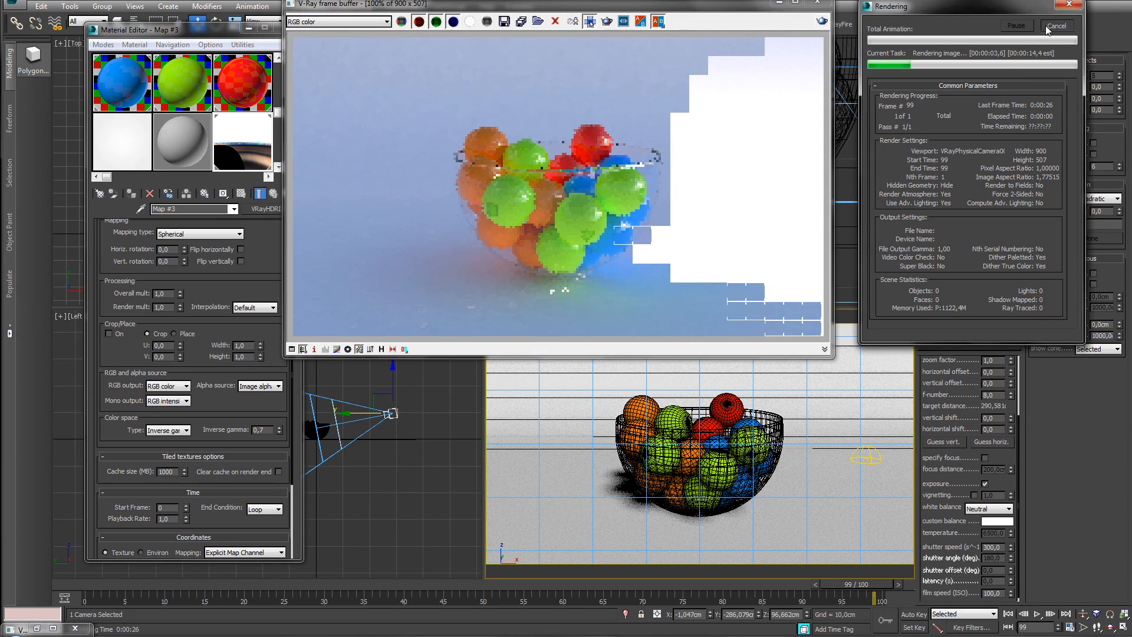
# - Set the camera's shutter speed to 400 and check pixel colours across the backdrop and balls in a new render
pyautogui.doubleClick(1003, 547)
pyautogui.write('4')
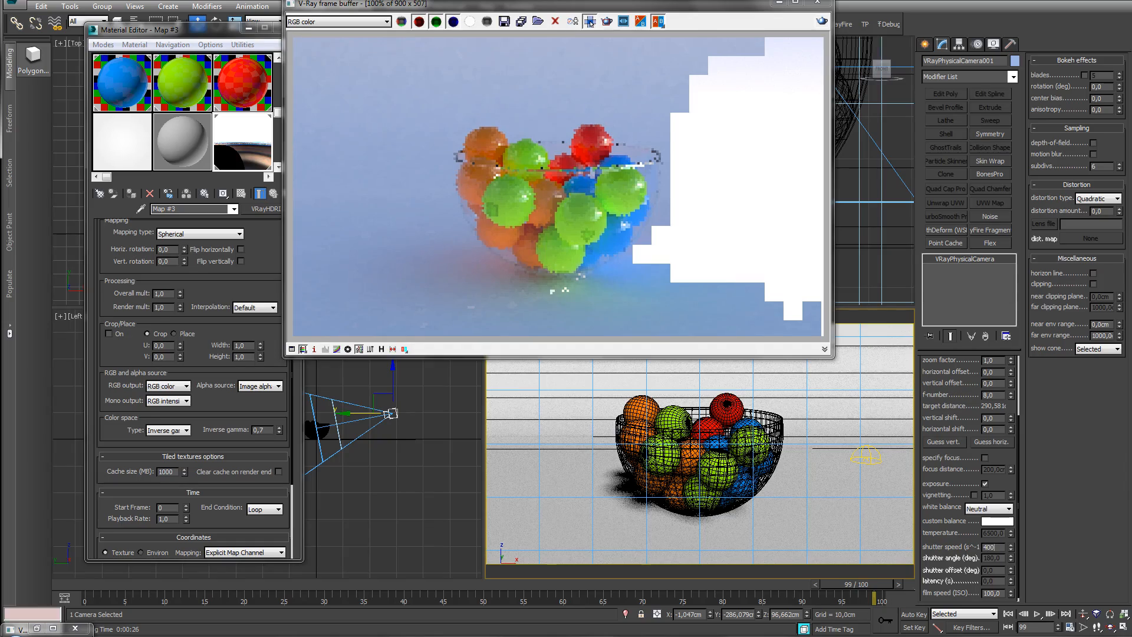
pyautogui.write('00')
pyautogui.click(821, 21)
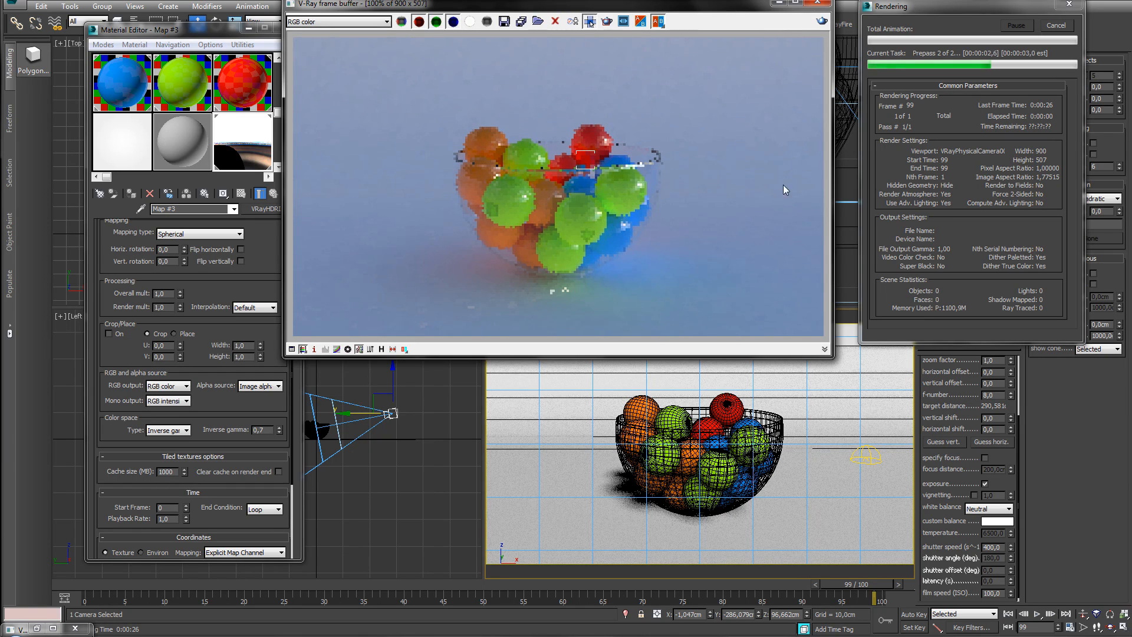
pyautogui.rightClick(801, 163)
pyautogui.moveTo(801, 162); pyautogui.dragTo(662, 197, button='right')
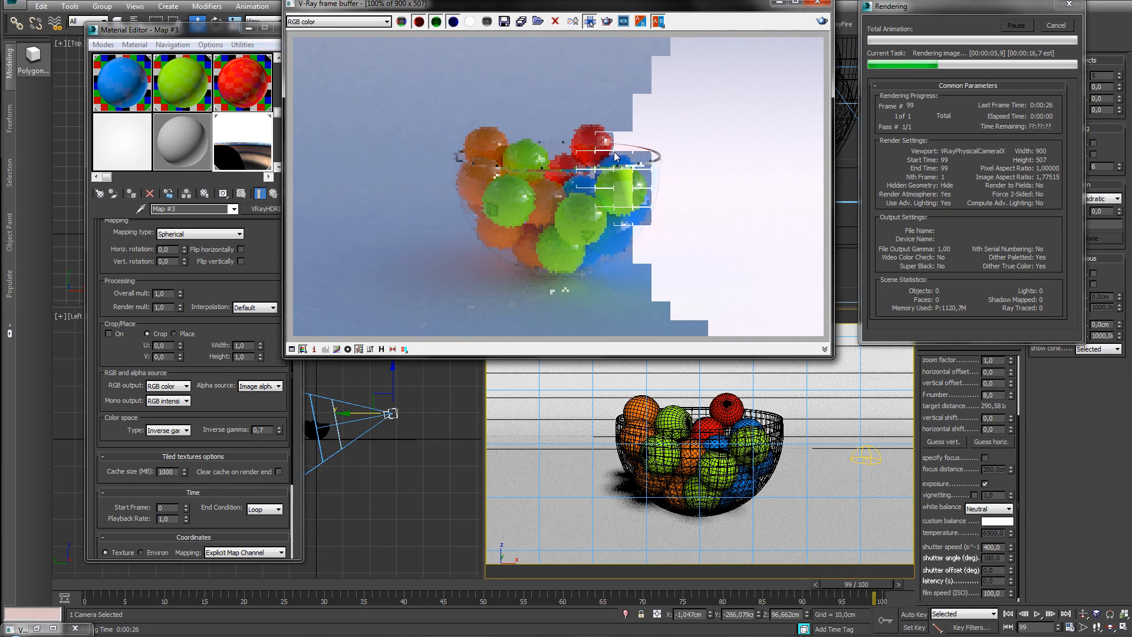
pyautogui.moveTo(624, 146); pyautogui.dragTo(560, 306, button='right')
pyautogui.moveTo(619, 189); pyautogui.dragTo(640, 188, button='right')
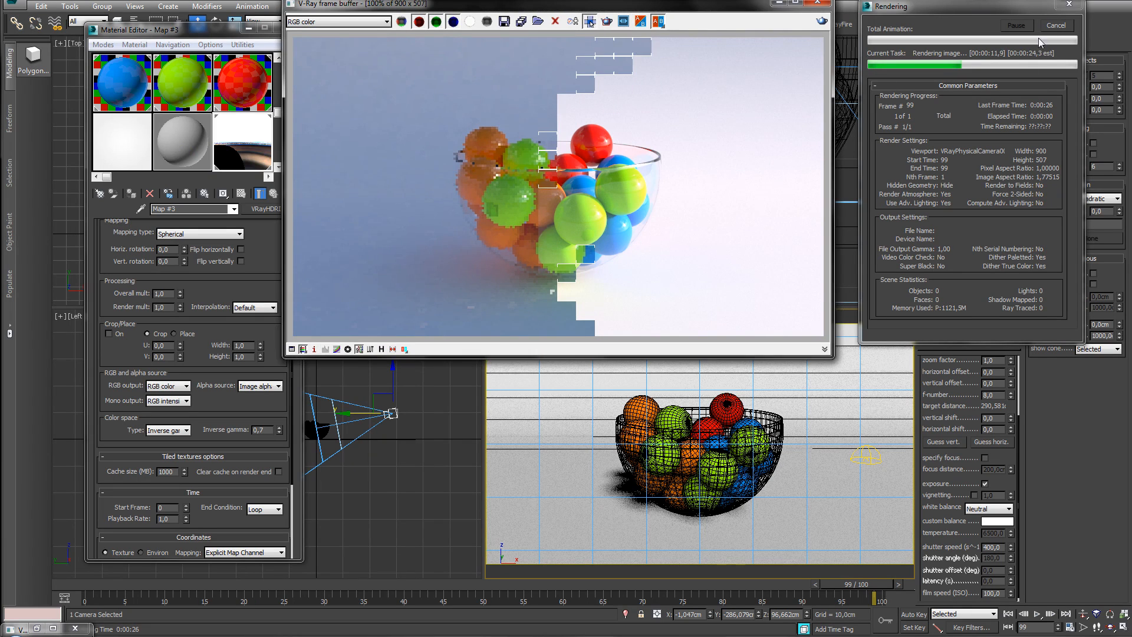
# - Cancel the running render, set the HDRI map's inverse gamma to 0.75 and render again
pyautogui.click(1055, 25)
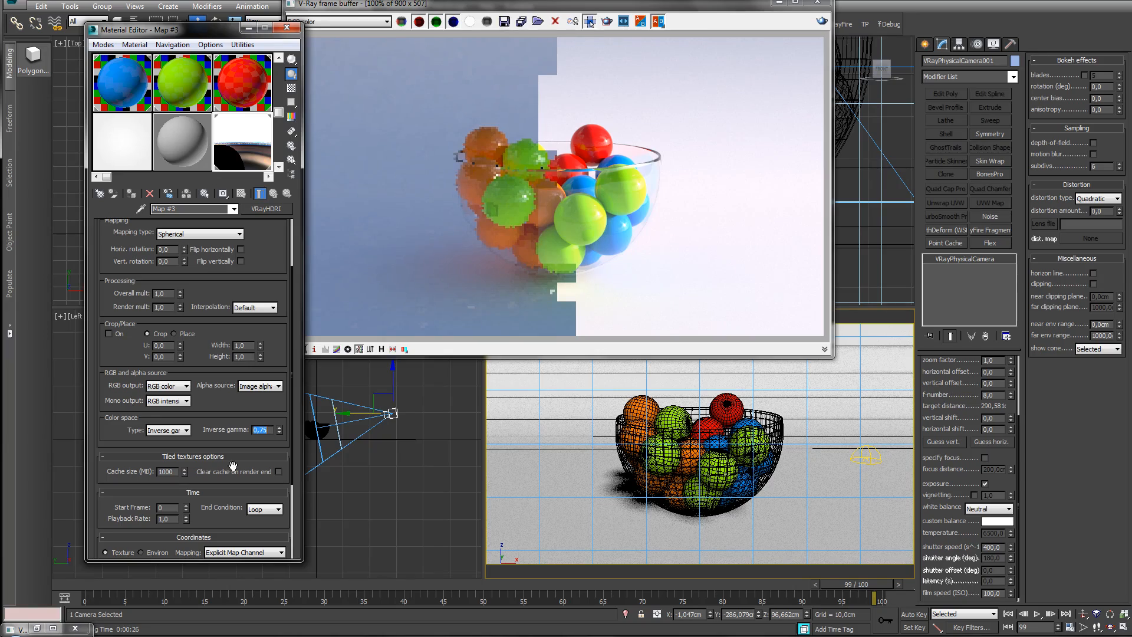
pyautogui.click(821, 21)
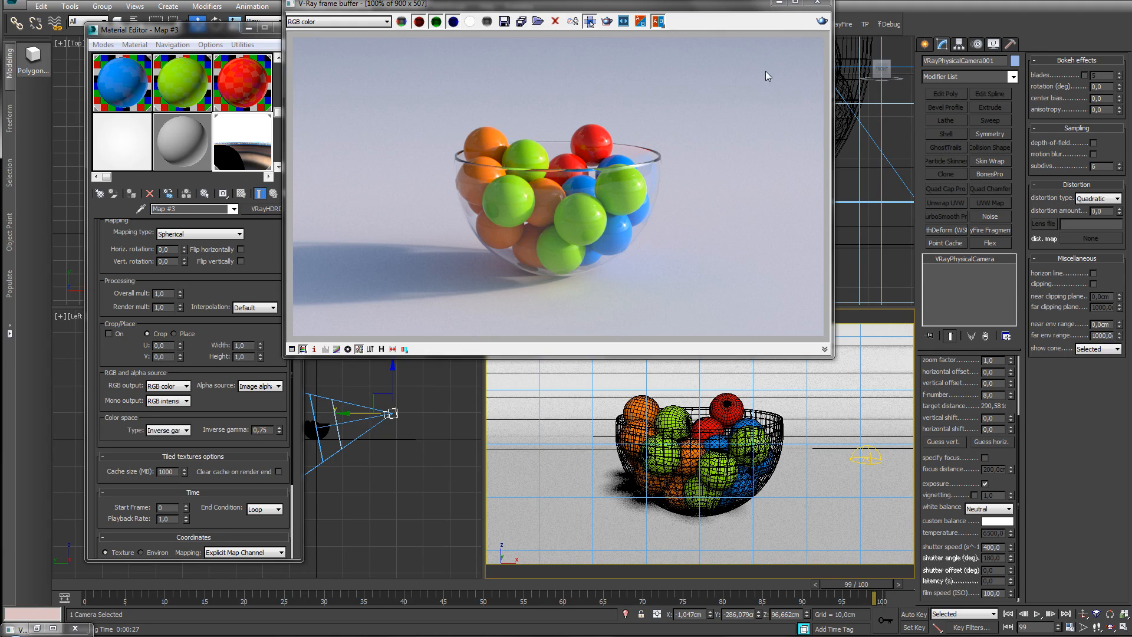
# - Set the HDRI map's horizontal rotation to 65 and check the shadow direction and pixel brightness in a test render
pyautogui.moveTo(241, 287); pyautogui.dragTo(227, 449)
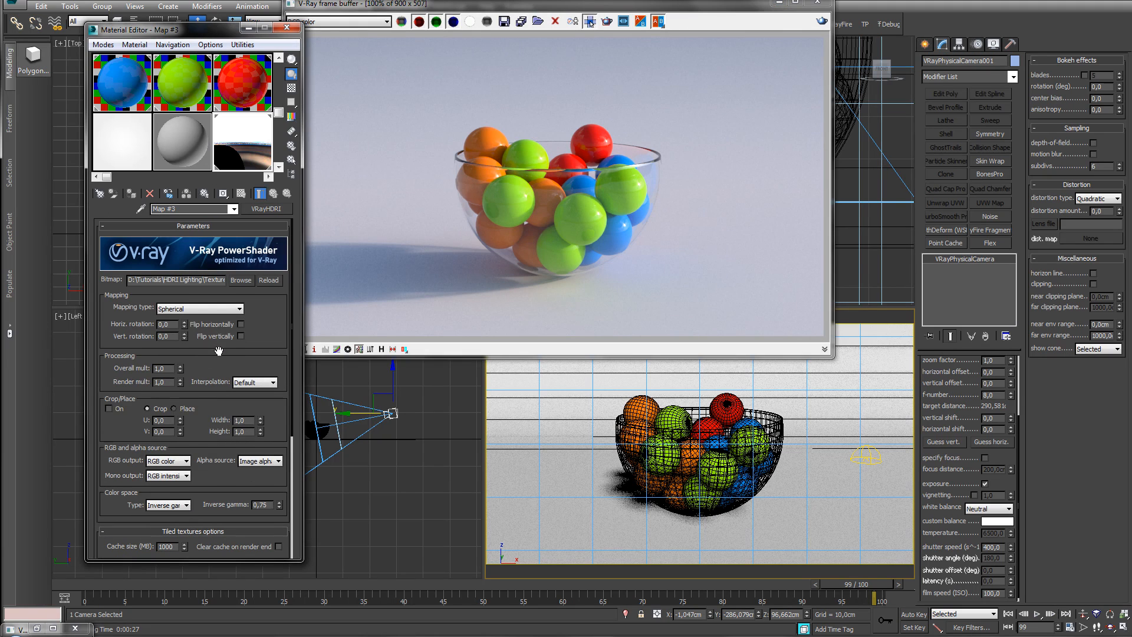
pyautogui.moveTo(218, 350)
pyautogui.mouseDown()
pyautogui.moveTo(234, 236)
pyautogui.moveTo(229, 370)
pyautogui.mouseUp()
pyautogui.moveTo(183, 321); pyautogui.dragTo(185, 313)
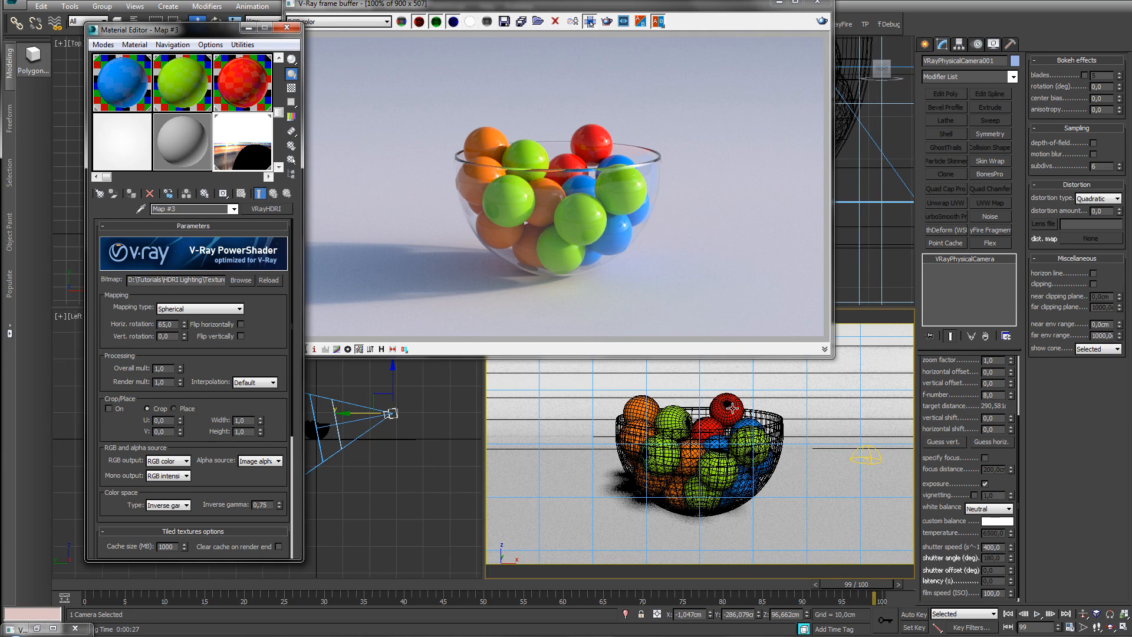
pyautogui.click(821, 22)
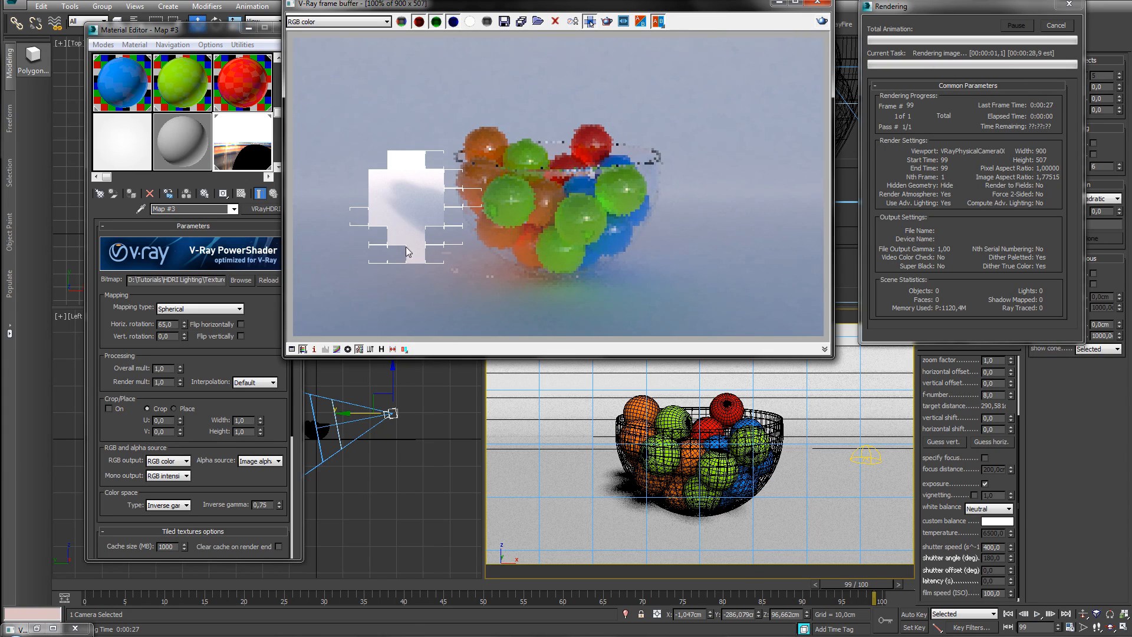
pyautogui.rightClick(431, 160)
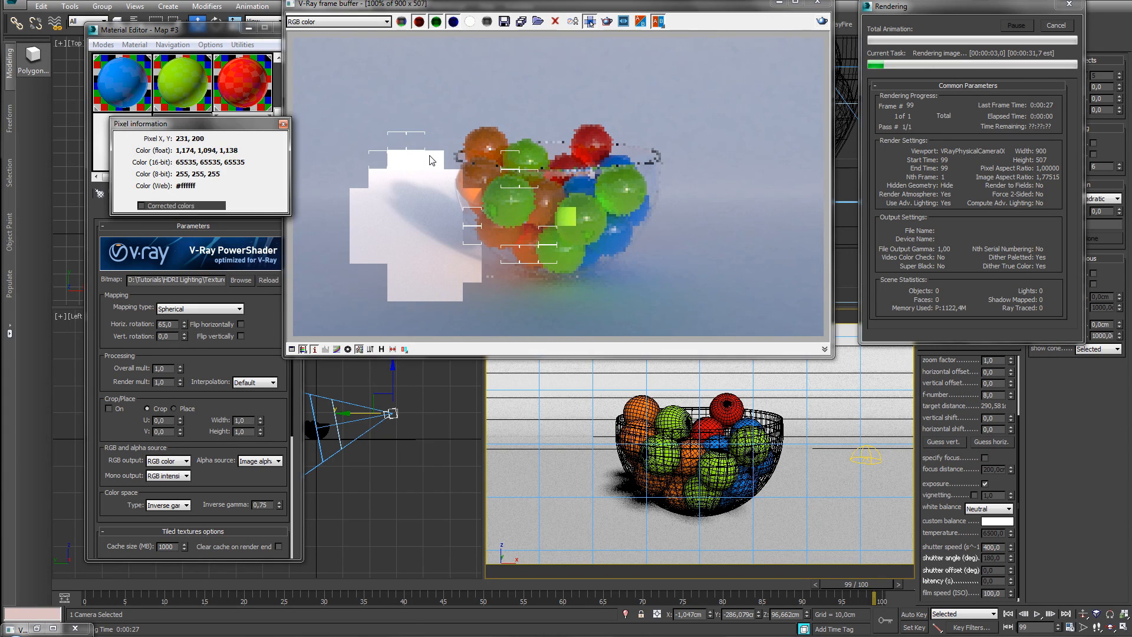
pyautogui.click(1055, 25)
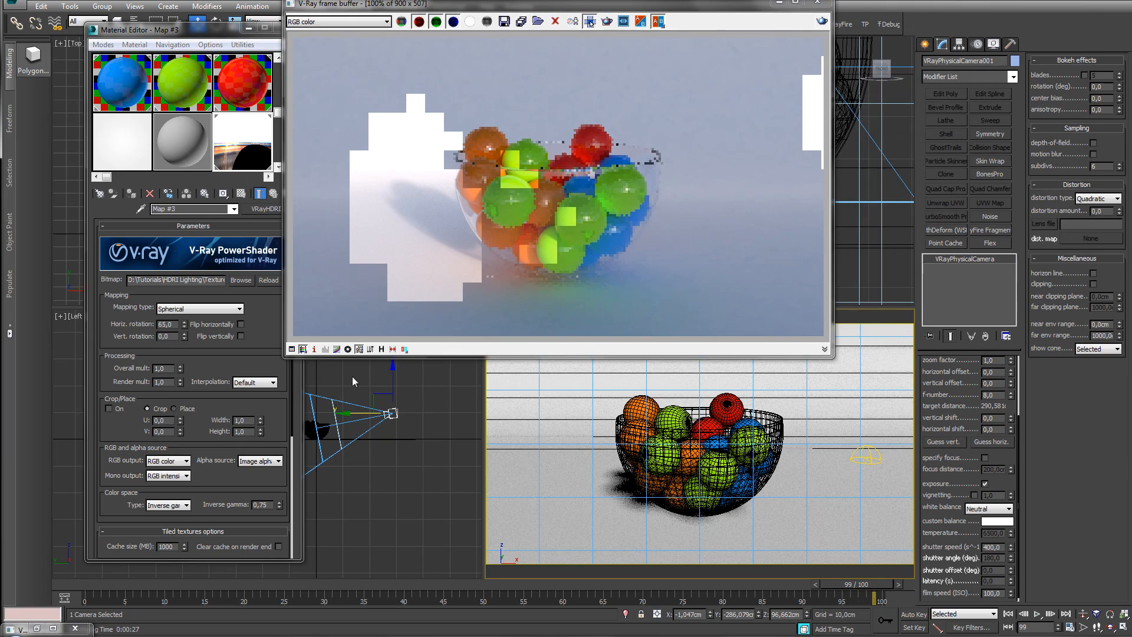
# - Set the HDRI map's inverse gamma to 0.8 and check the backdrop's pixel colours in a new render
pyautogui.click(266, 505)
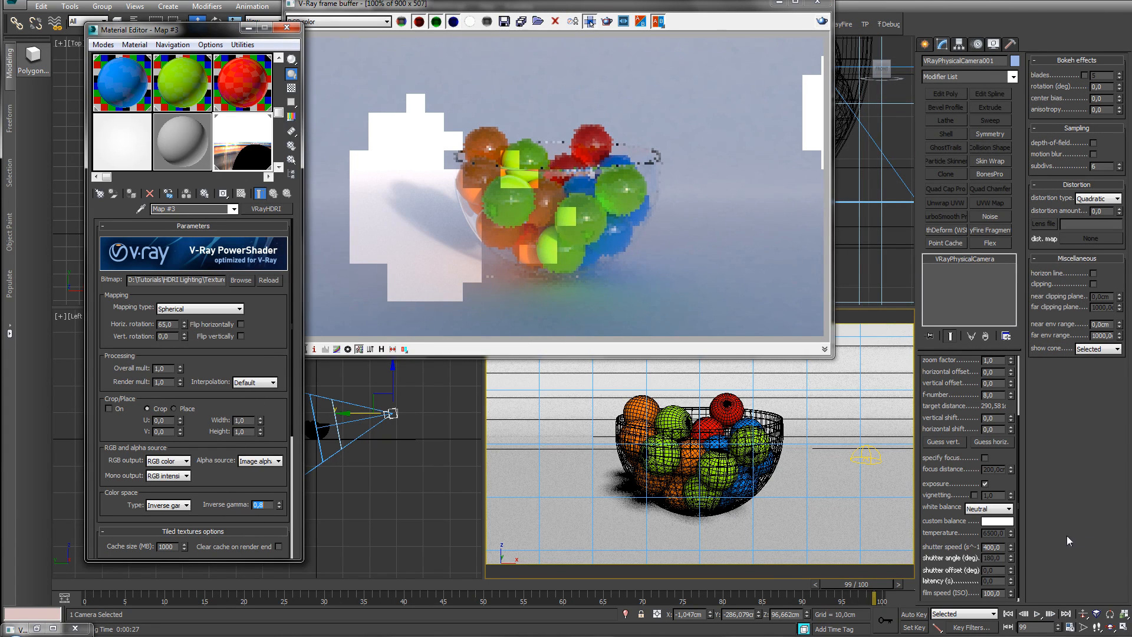
pyautogui.click(821, 20)
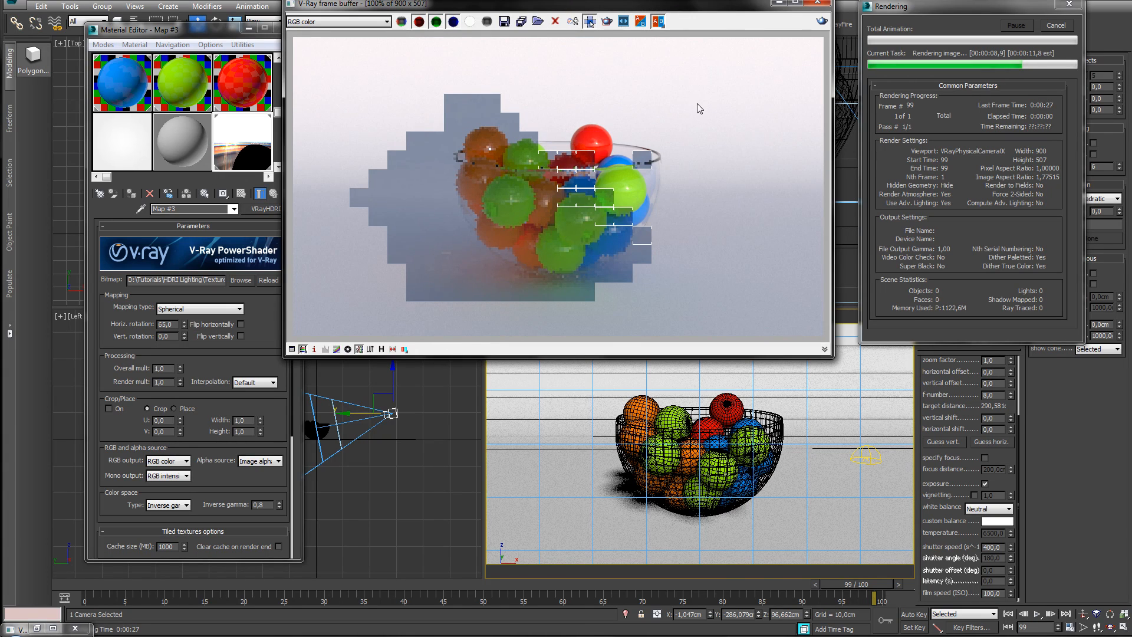
pyautogui.rightClick(688, 43)
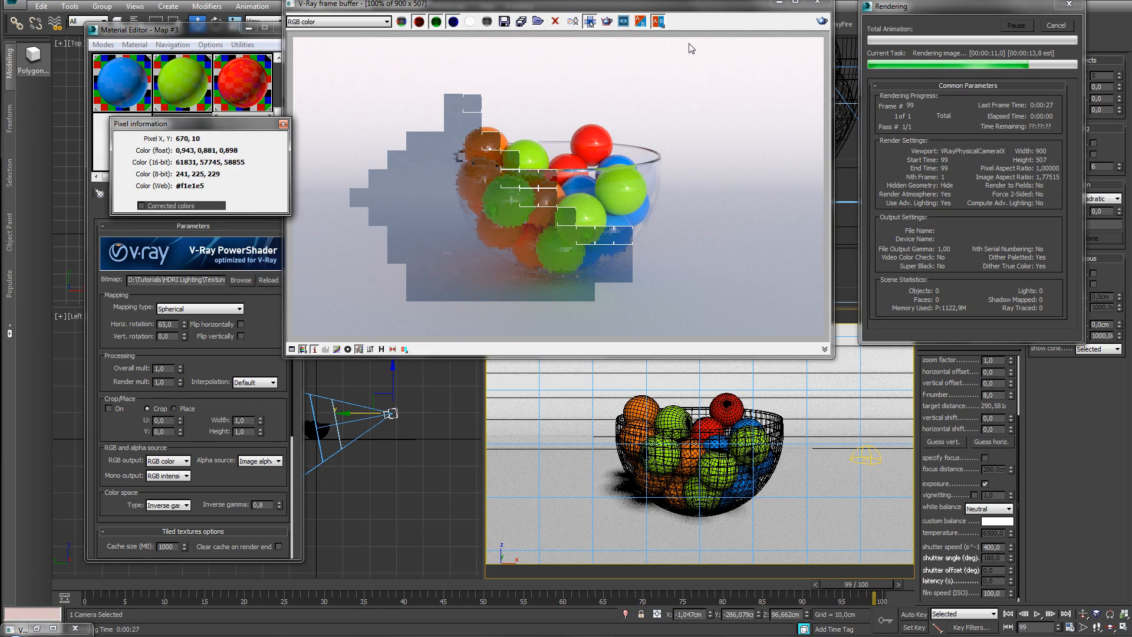
pyautogui.moveTo(688, 43)
pyautogui.mouseDown(button='right')
pyautogui.moveTo(632, 45)
pyautogui.moveTo(673, 48)
pyautogui.mouseUp(button='right')
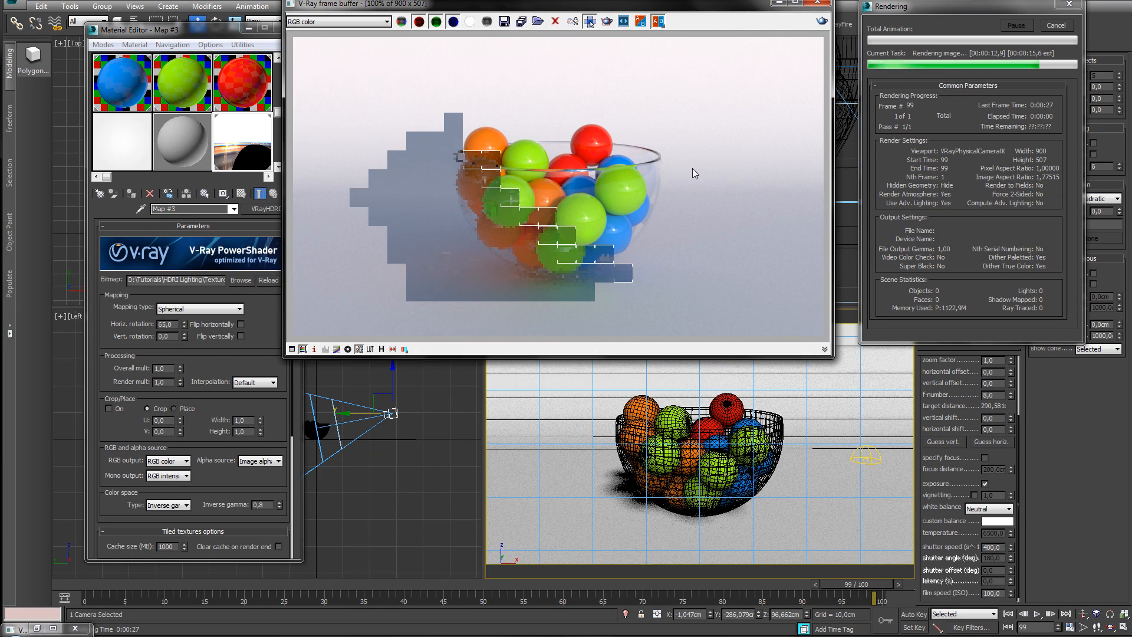